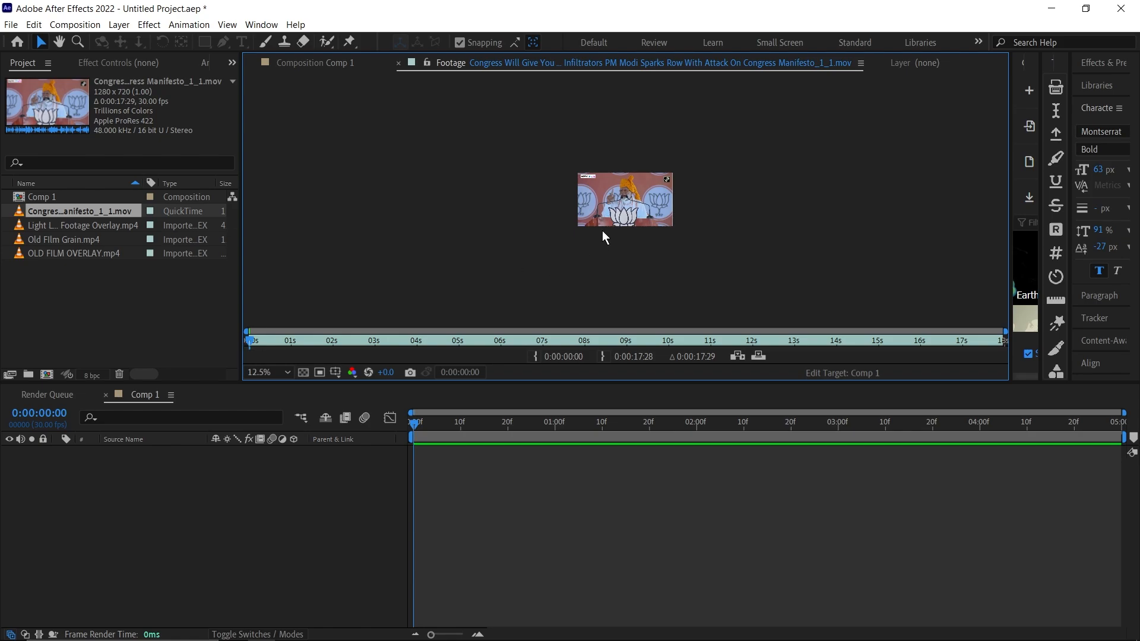
Preview the Congress Manifesto speech clip and the OLD FILM OVERLAY.mp4 footage
scroll(601, 231, "up", 4)
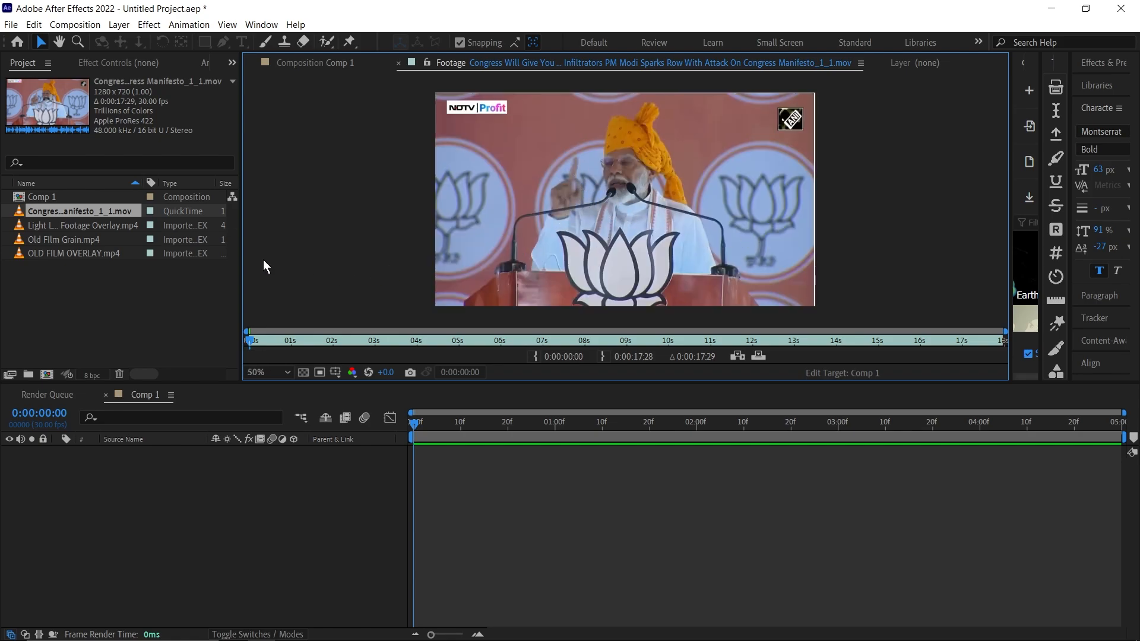
left_click(97, 253)
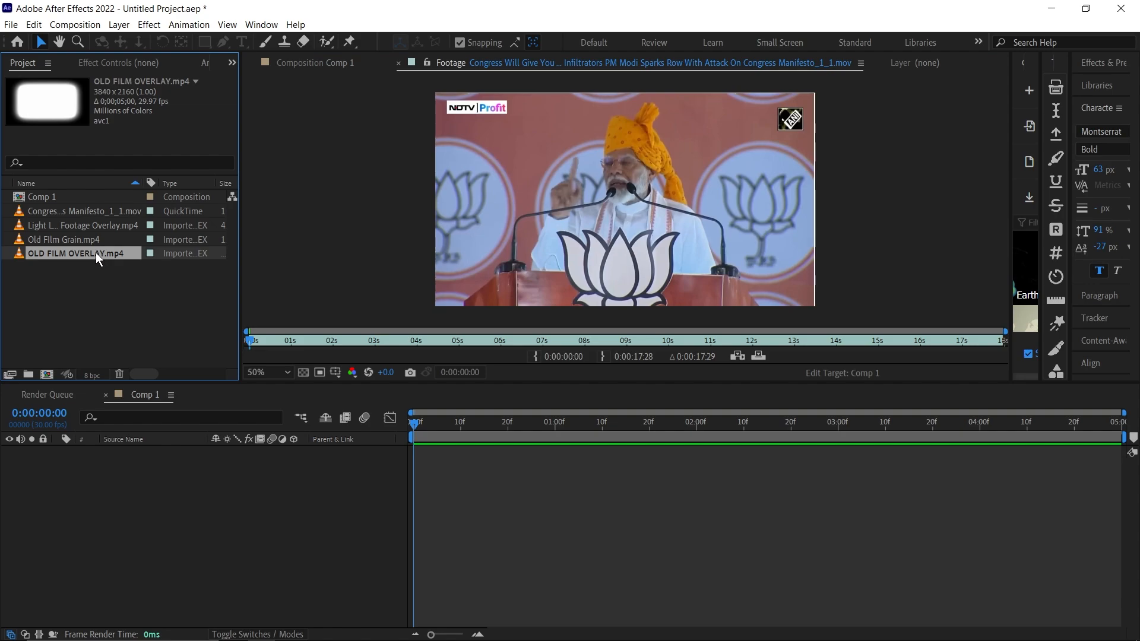
double_click(103, 253)
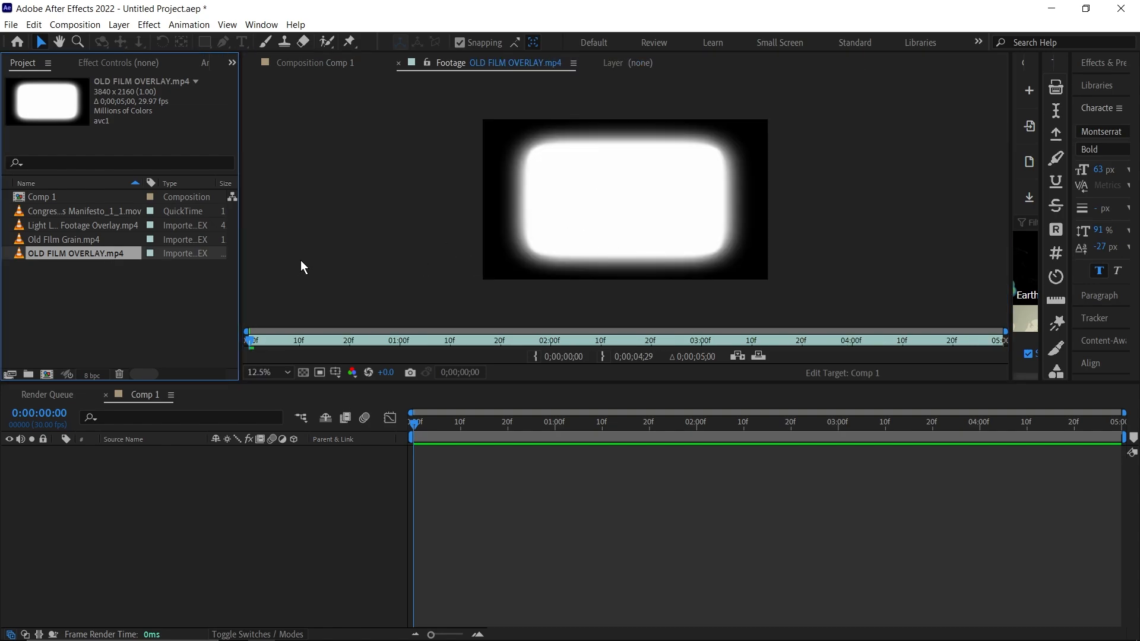
Add the Congress Manifesto speech clip to Comp 1 and set its scale to 135%
left_click_drag(66, 212, 83, 481)
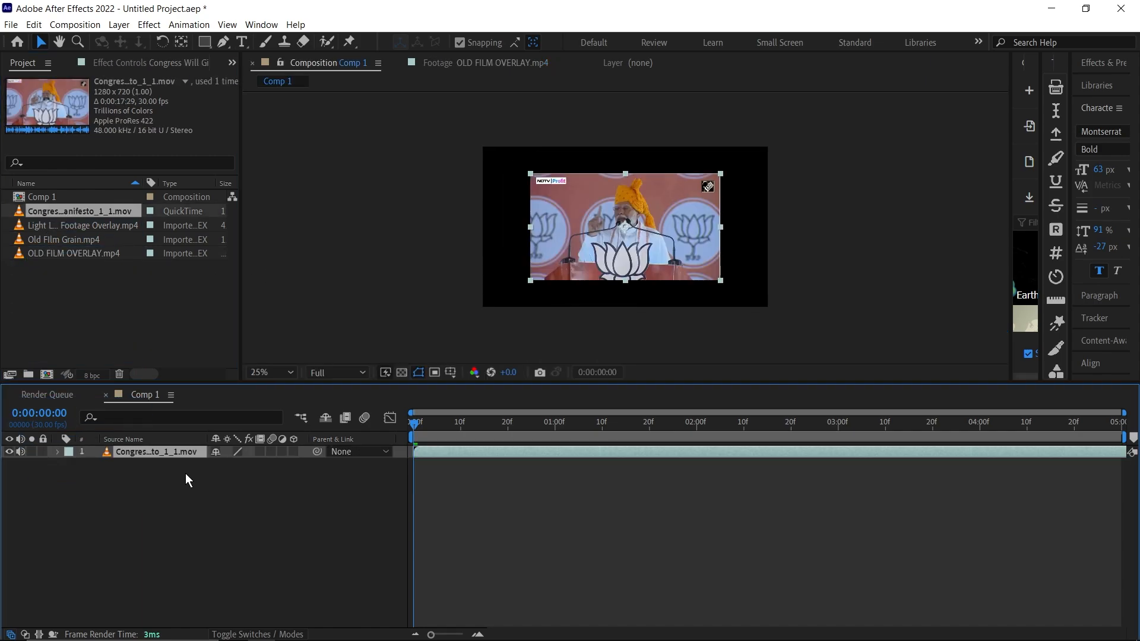
double_click(155, 453)
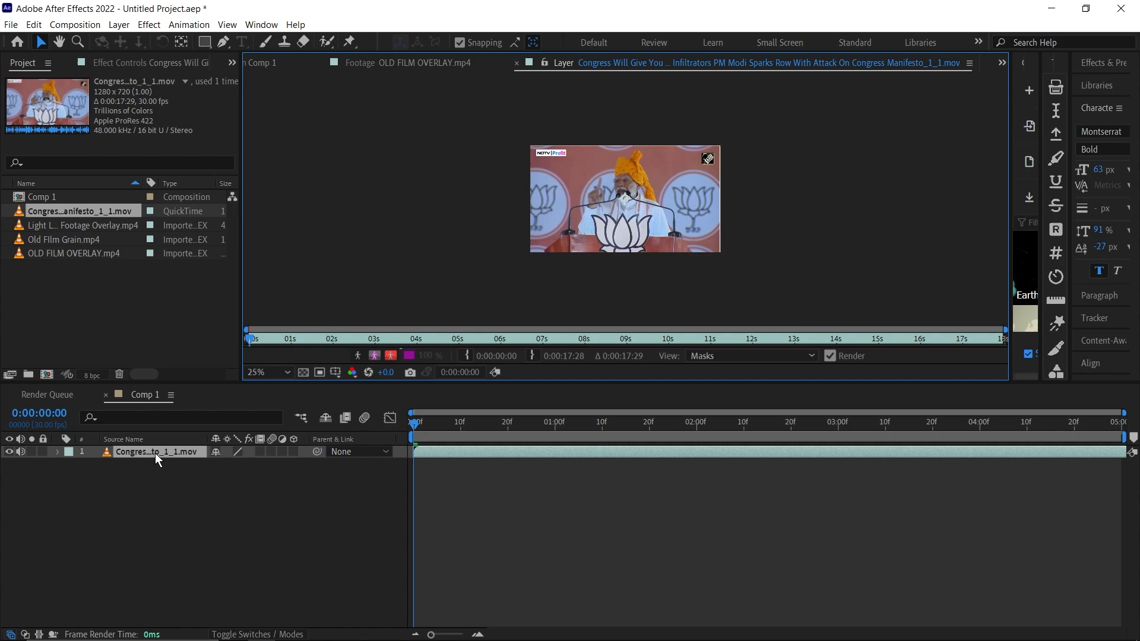
left_click(264, 62)
key("s")
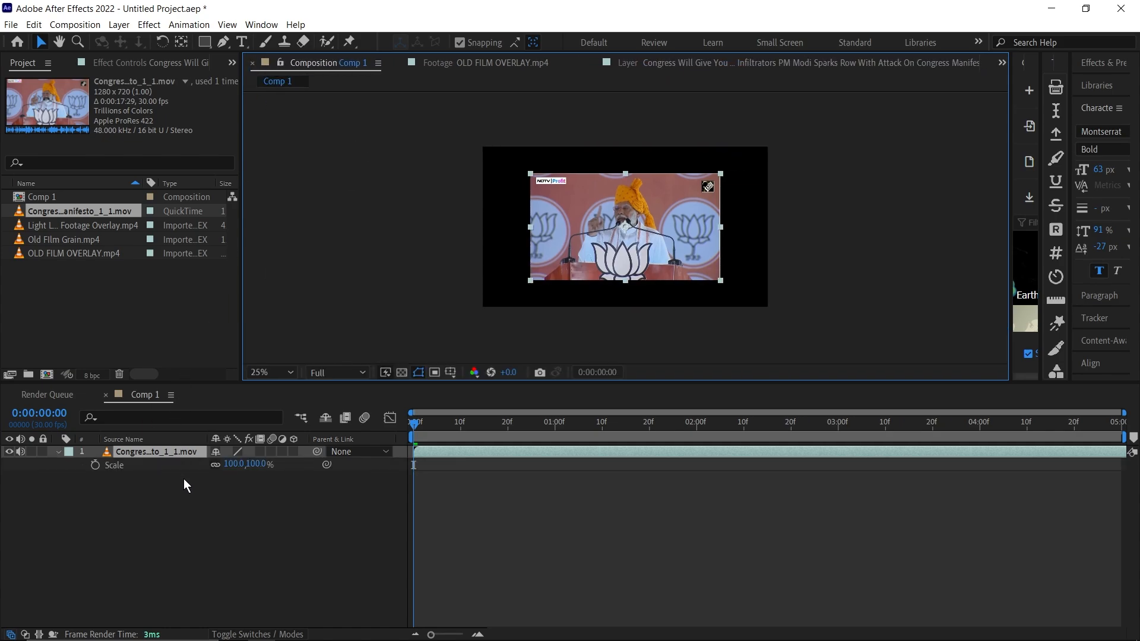
left_click(230, 464)
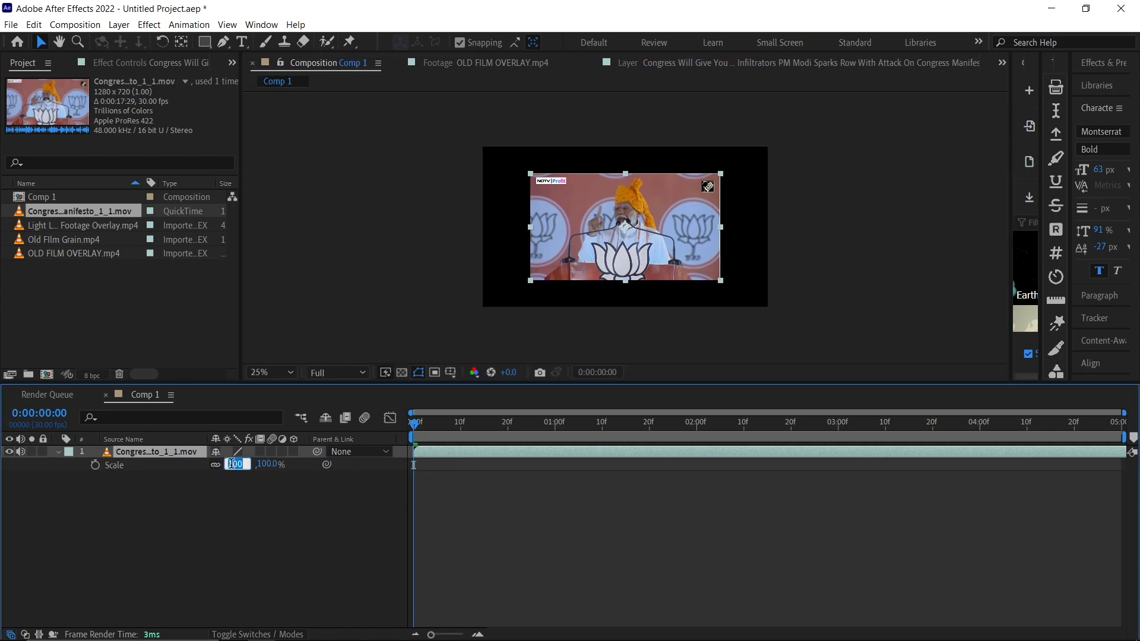
type("135")
left_click(201, 561)
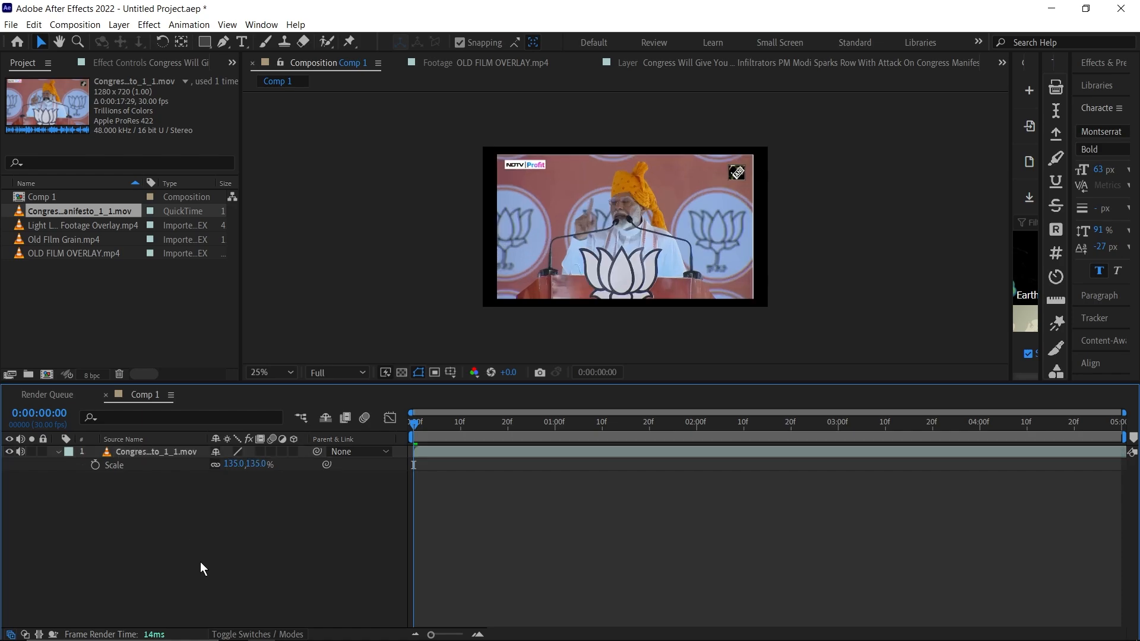
Add OLD FILM OVERLAY.mp4 above the speech clip in Comp 1 and set its scale to 50%
left_click(89, 255)
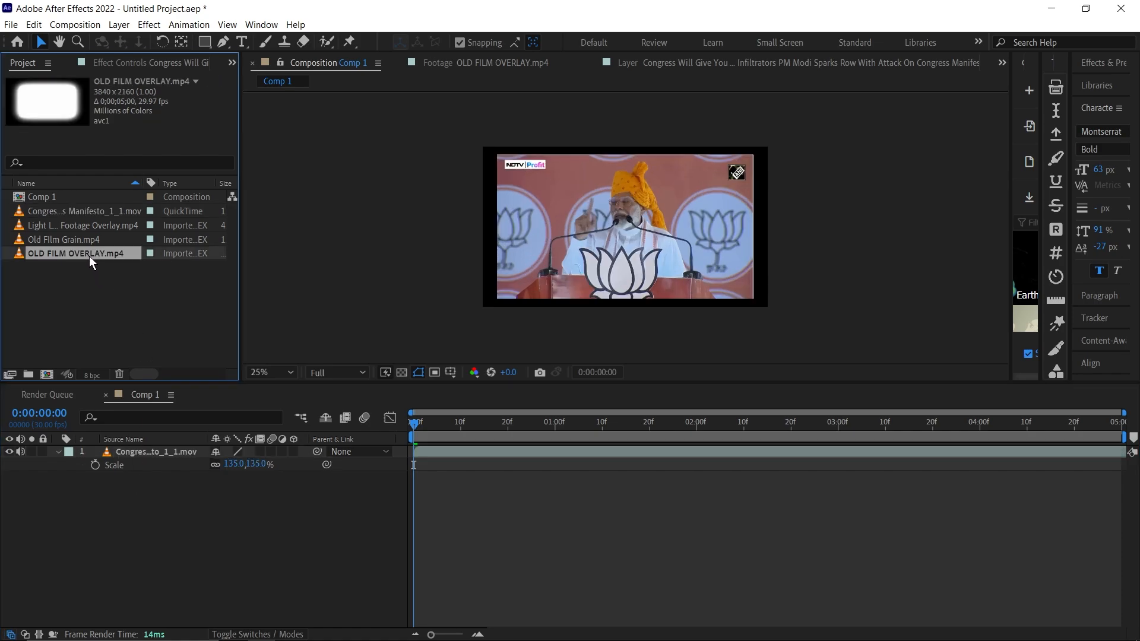
left_click_drag(95, 254, 385, 457)
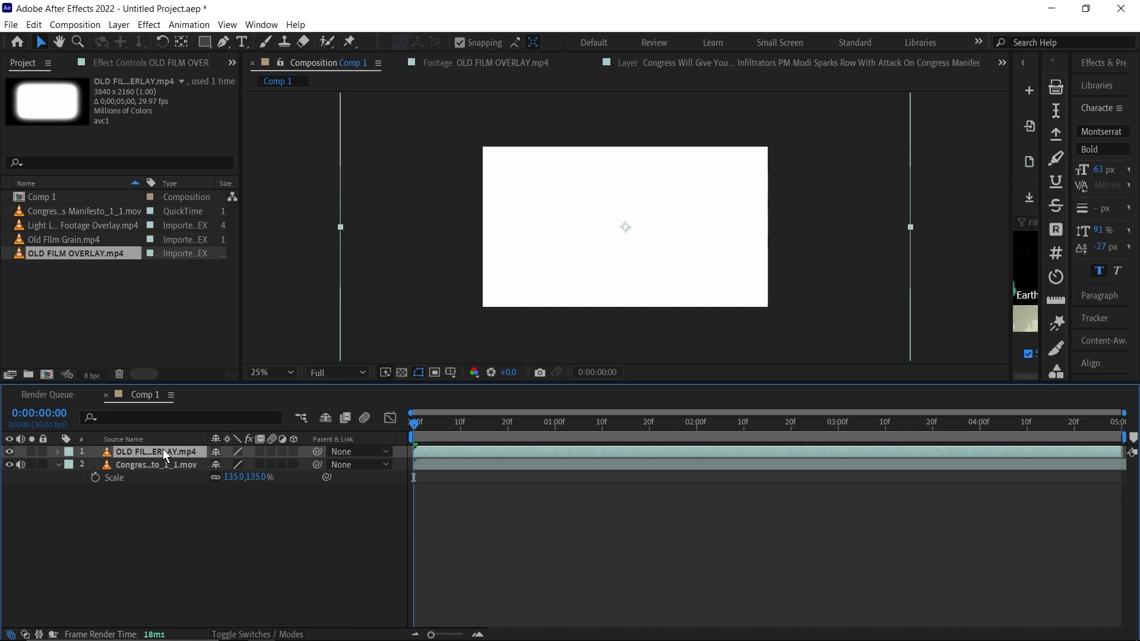
key("s")
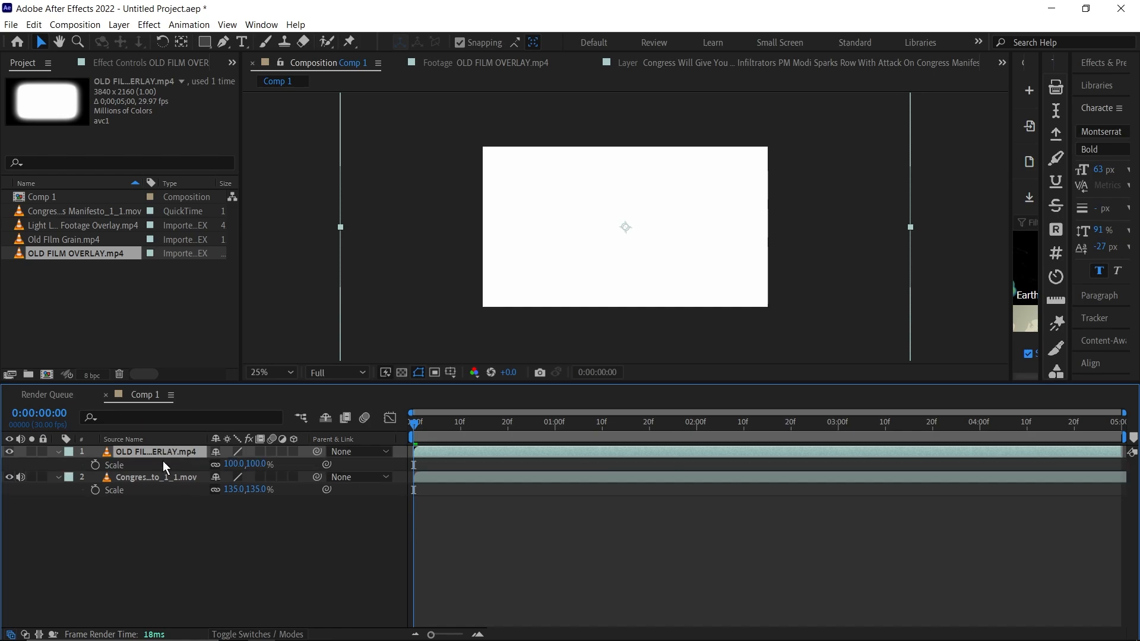
left_click(235, 463)
type("50")
left_click(279, 557)
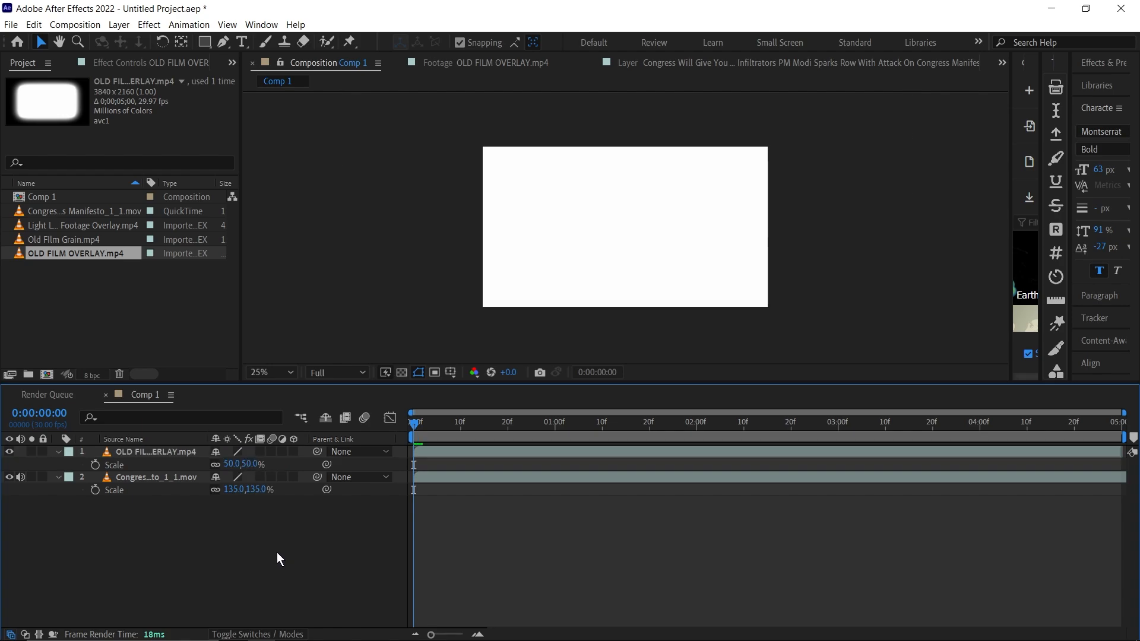
Set the OLD FILM OVERLAY layer's blending mode to Multiply and collapse the properties of both layers
left_click(263, 633)
left_click(234, 452)
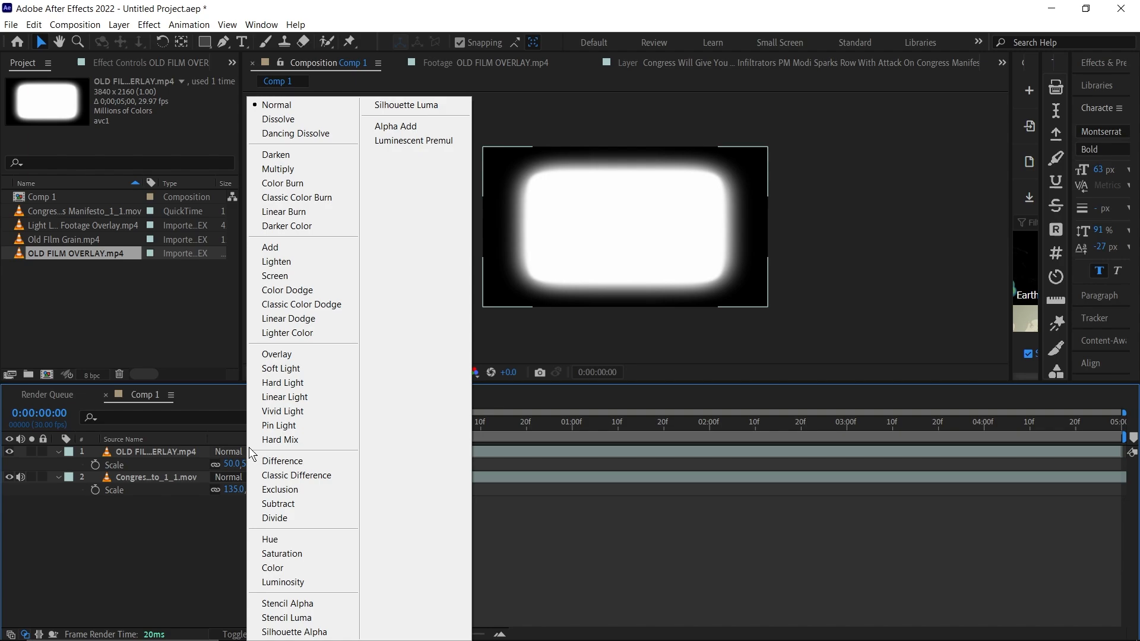
left_click(279, 169)
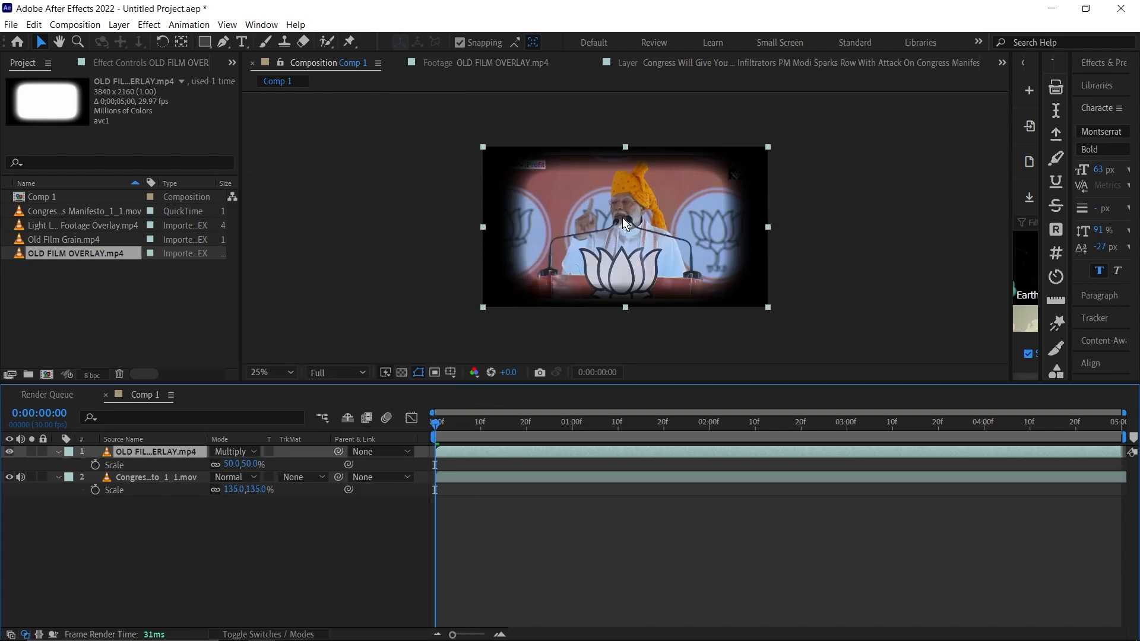
left_click(58, 452)
left_click(59, 464)
left_click(175, 548)
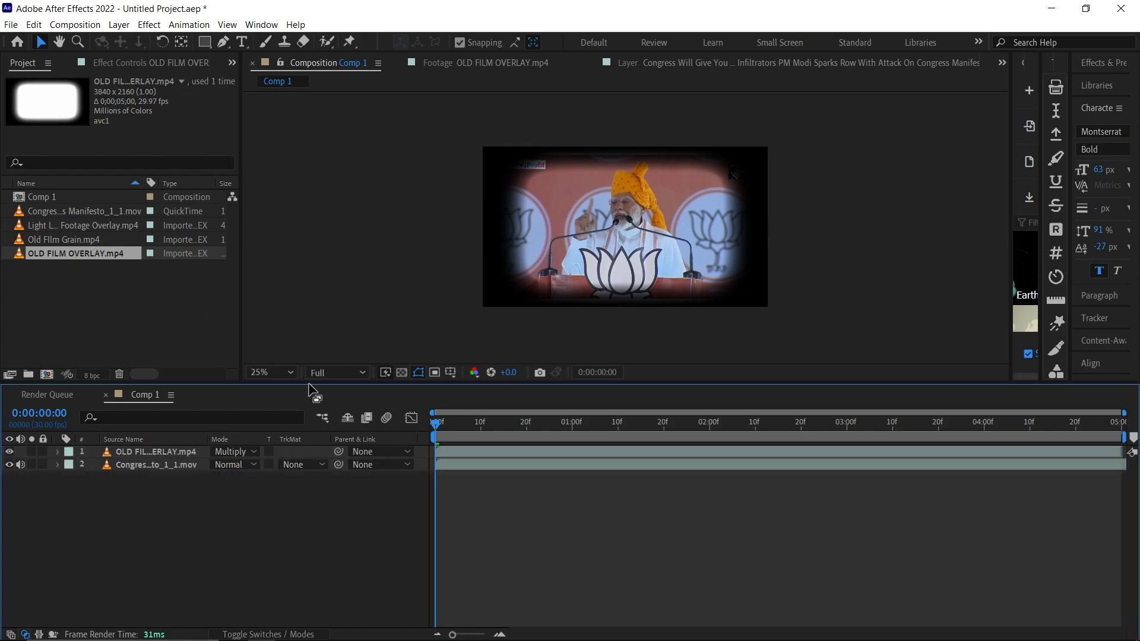
Switch to VLC media player to examine the reference video's text labels around the film frame, and return to After Effects
mouse_move(380, 632)
left_click(478, 629)
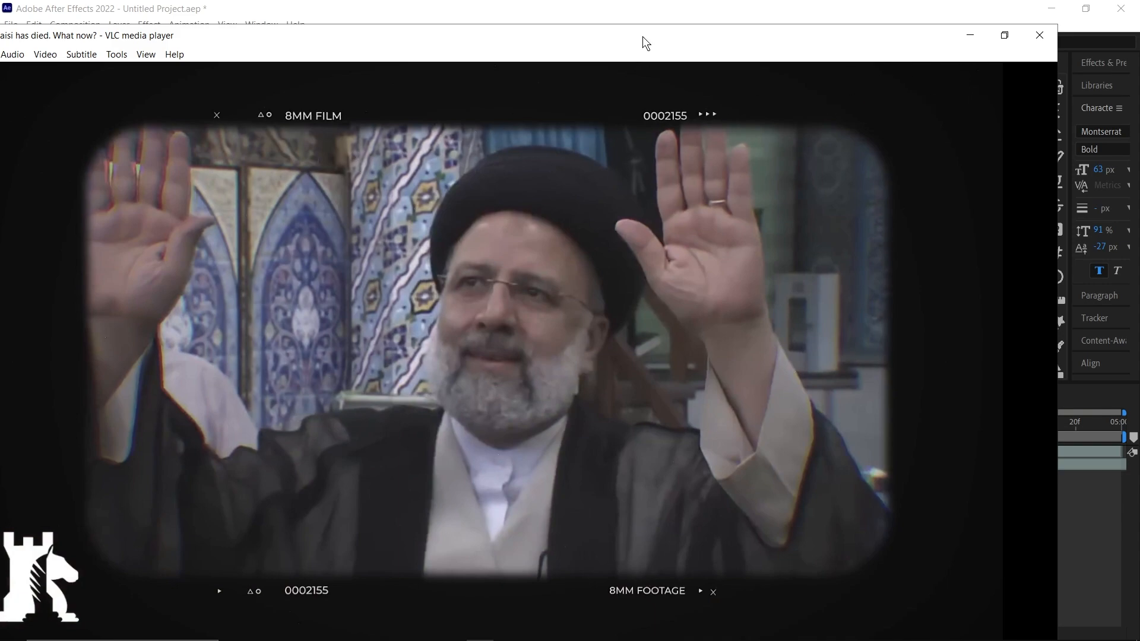
left_click(633, 12)
Add the text "8MM FILM" in the left part of the frame's upper black border using white Montserrat Bold
scroll(644, 236, "up", 2)
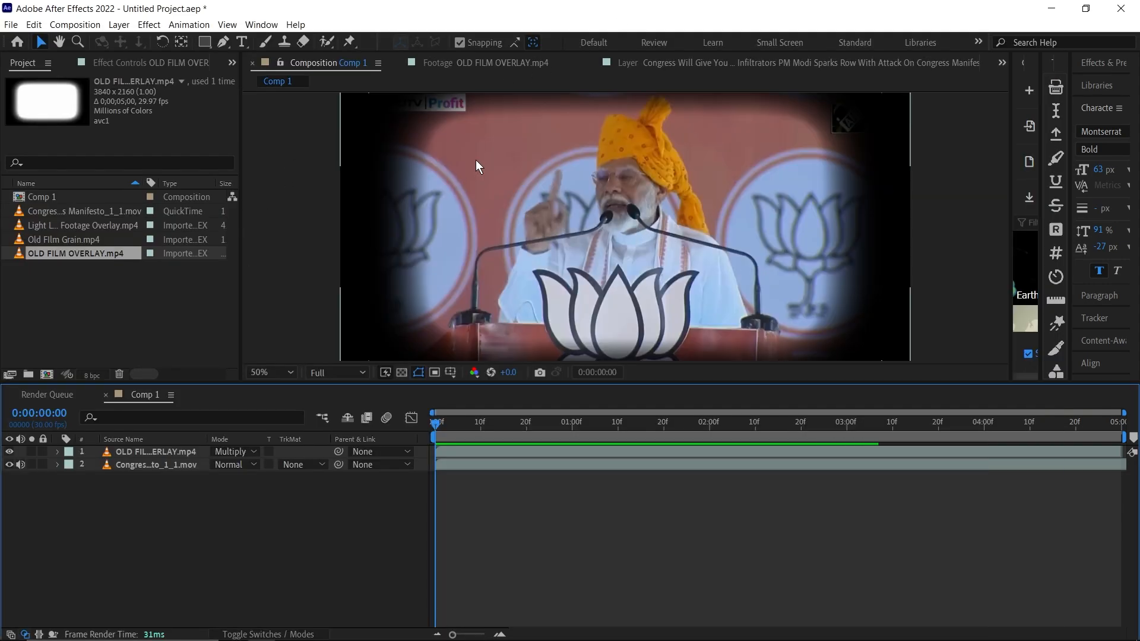
left_click_drag(498, 172, 501, 219)
left_click(241, 41)
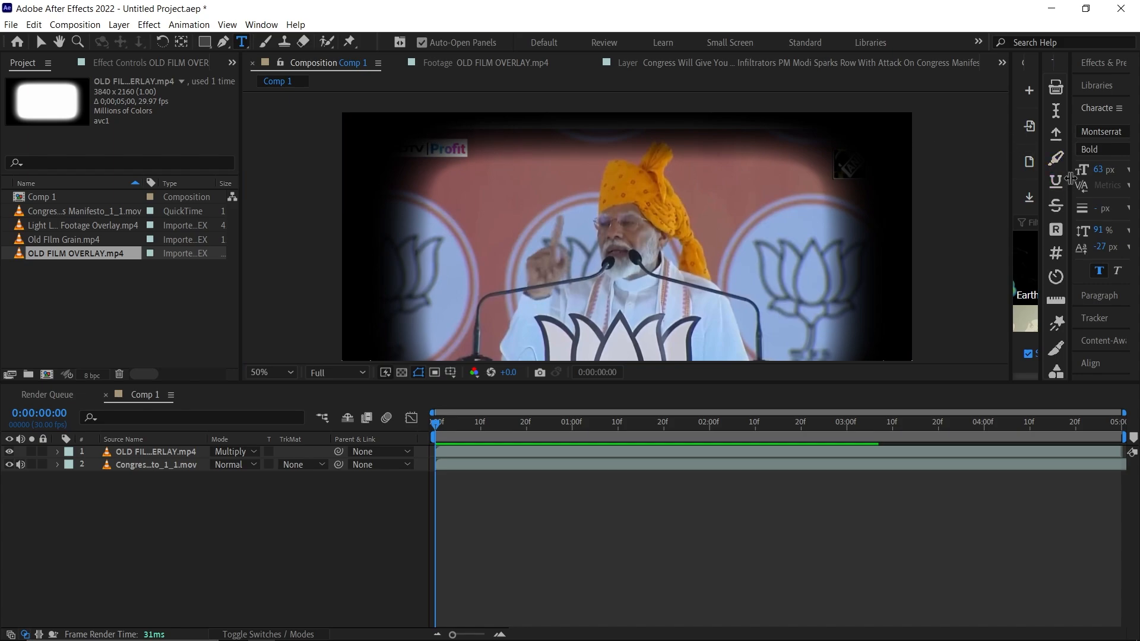
left_click_drag(1070, 182, 933, 183)
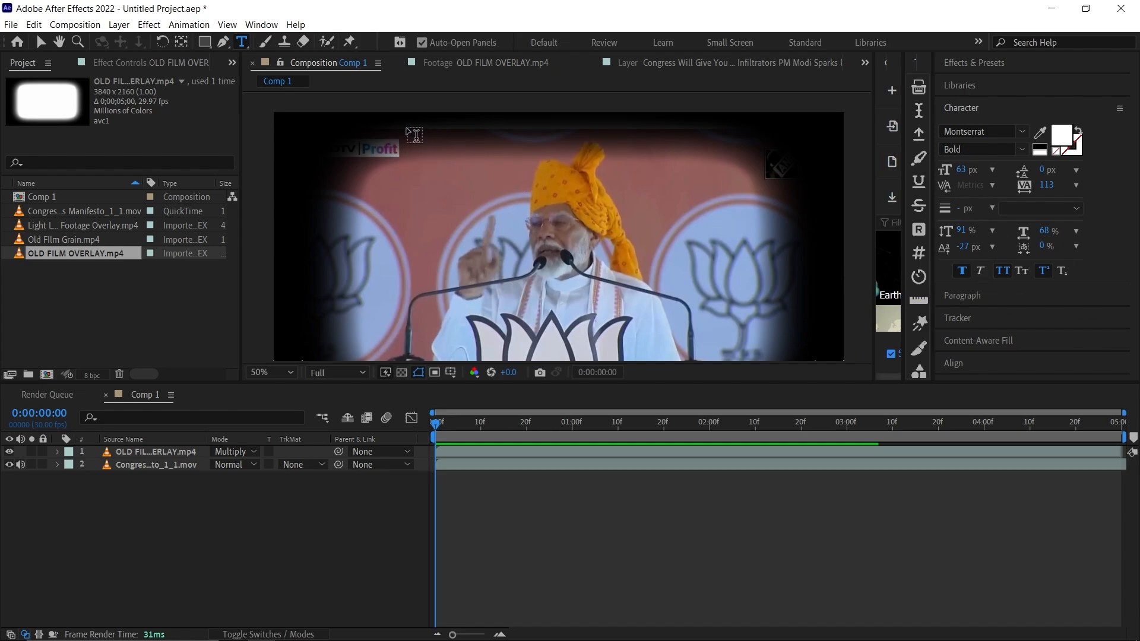
left_click(408, 131)
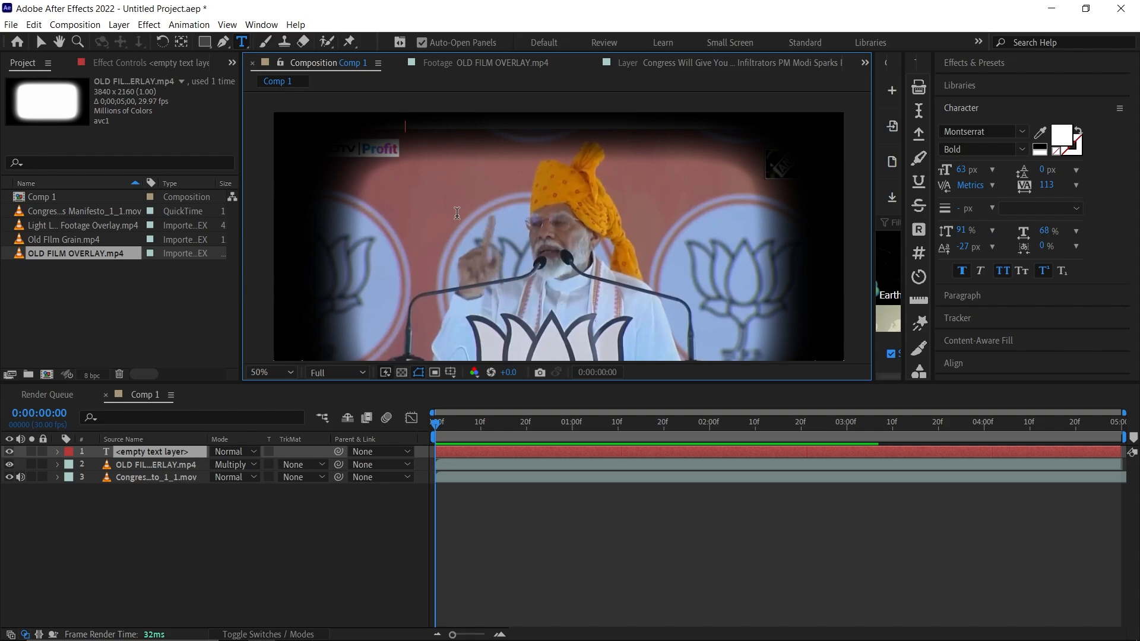
type("8MM FILM")
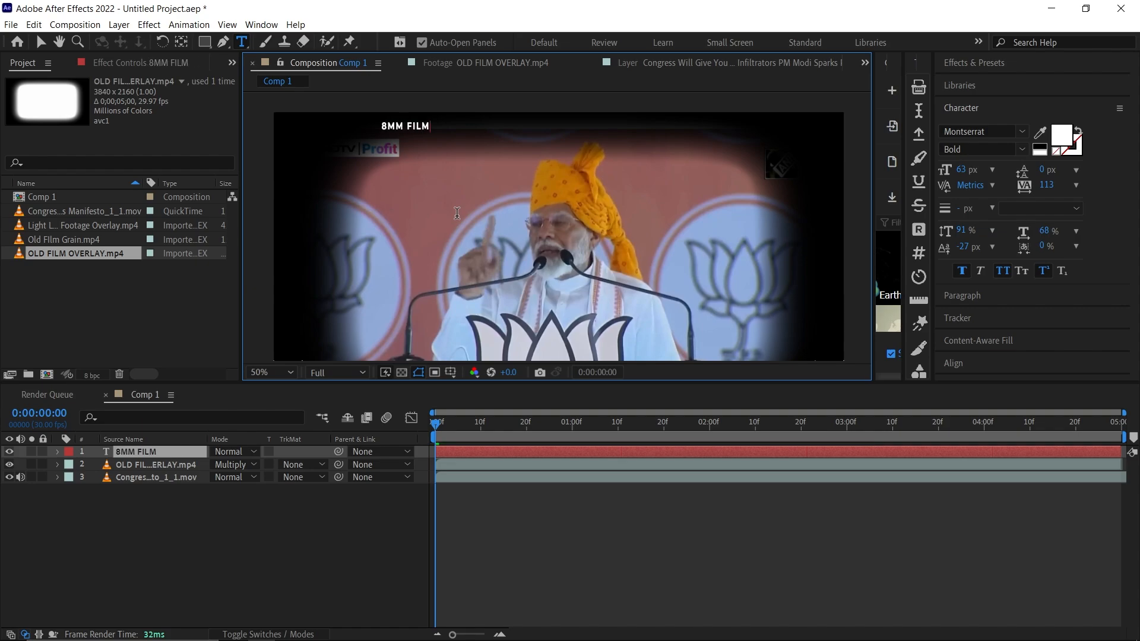
Duplicate the 8MM FILM text layer, move the copy horizontally to X position 1468, and change its text to 0023542
left_click(148, 452)
key("ctrl+d")
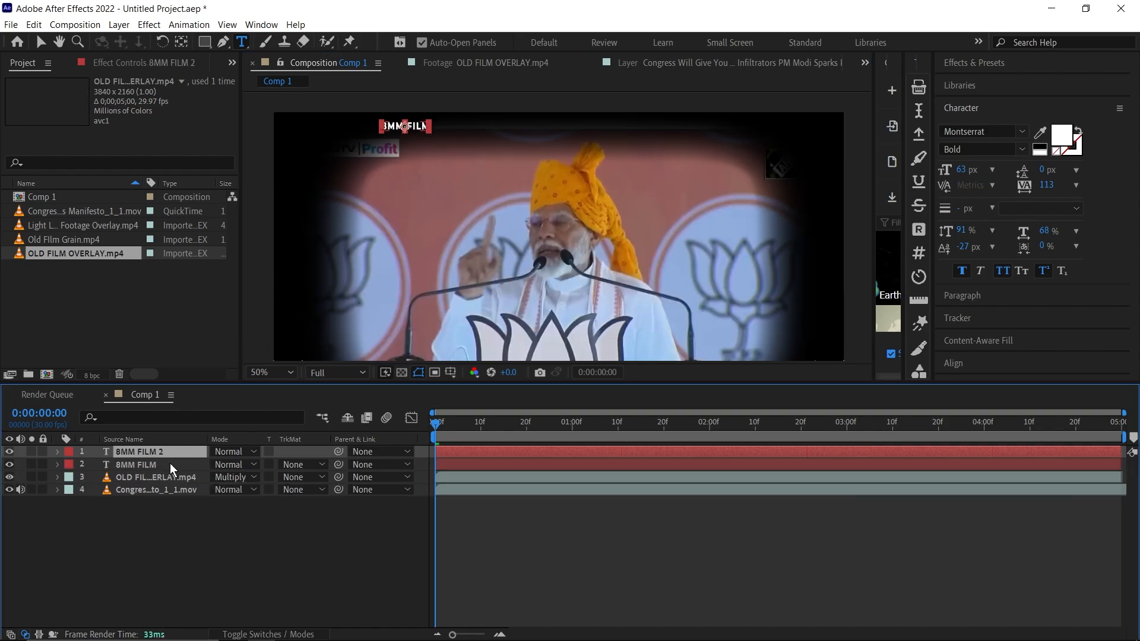
key("p")
left_click_drag(220, 464, 772, 454)
double_click(159, 453)
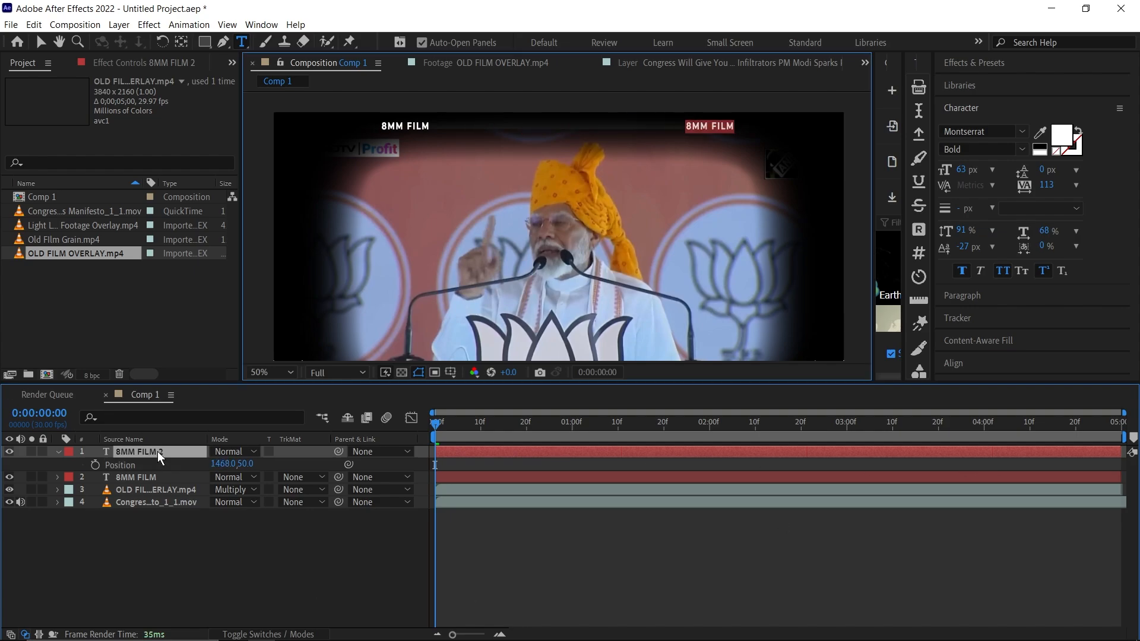
type("0023542")
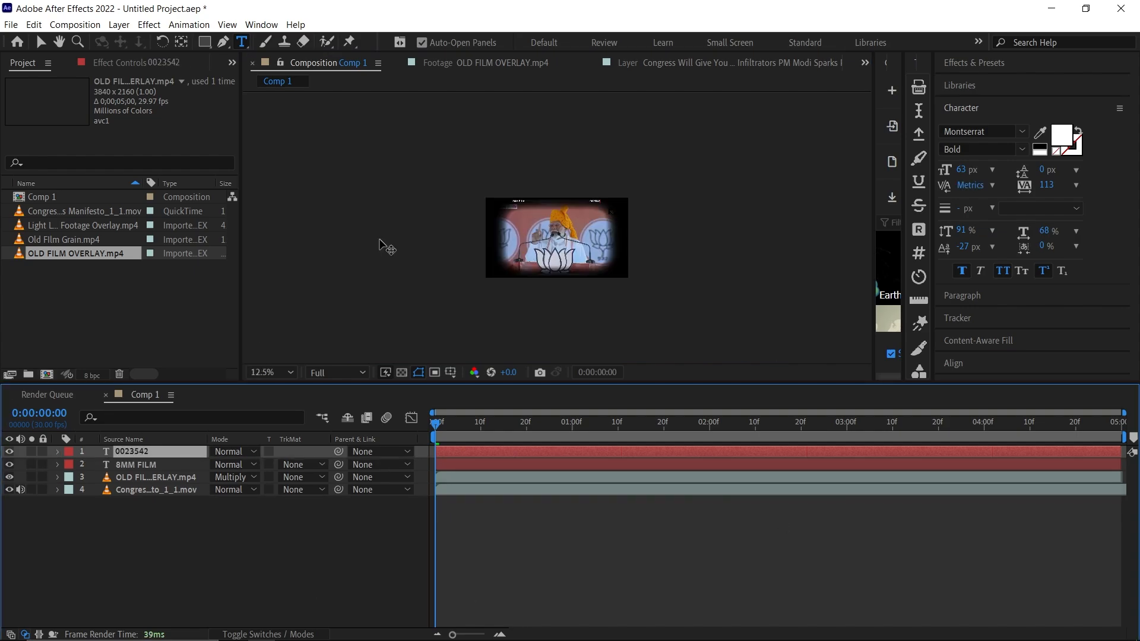
Duplicate the 8MM FILM text layer and move the copy down to Y position 1027 in the lower black border
scroll(409, 141, "down", 2)
left_click(164, 465)
key("ctrl+d")
key("p")
left_click_drag(245, 477, 820, 616)
Duplicate the 0023542 text layer and move the copy down to Y position 1026
left_click(134, 451)
key("ctrl+d")
key("p")
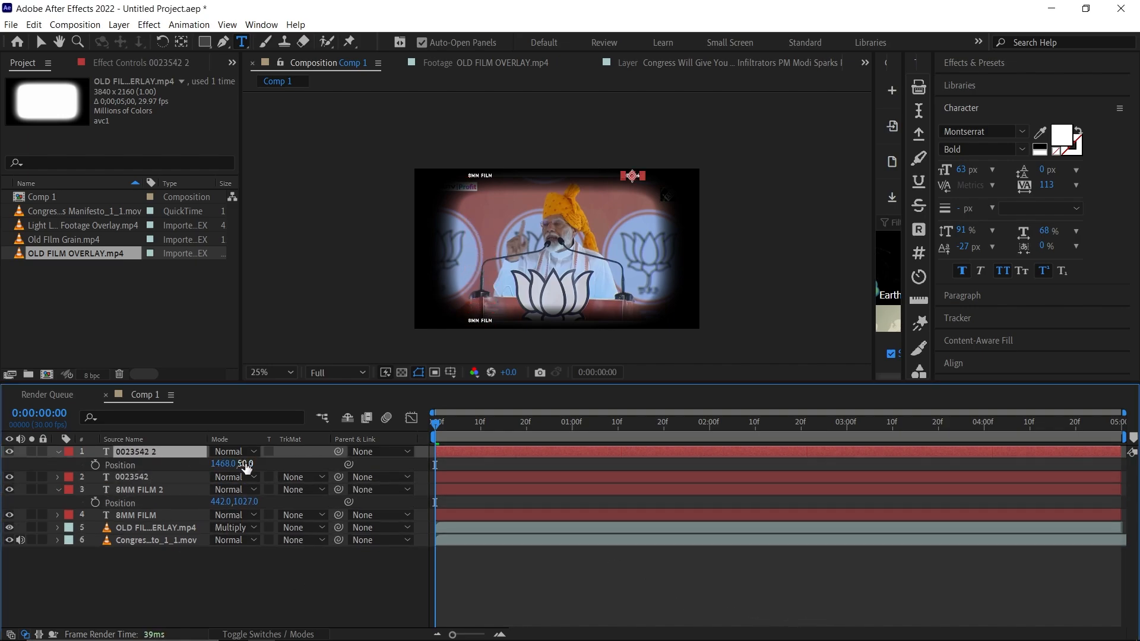
left_click_drag(250, 463, 883, 560)
Change the text of the lower 8MM FILM copy to "8MM footage"
double_click(158, 487)
type("8MM oo")
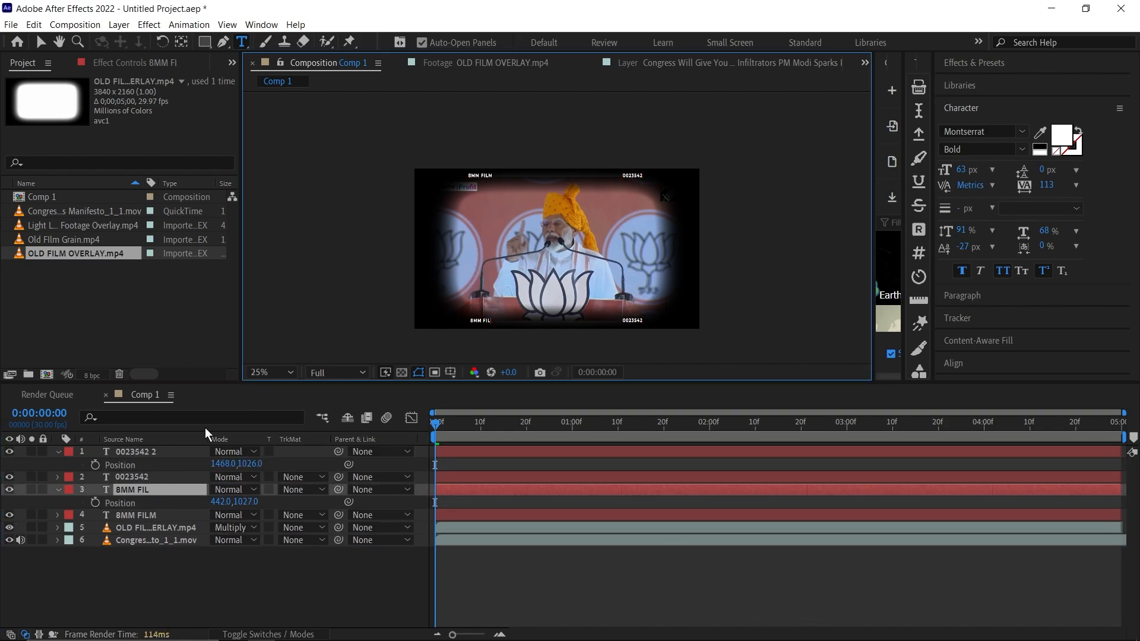
key("BackSpace")
key("BackSpace")
key("BackSpace")
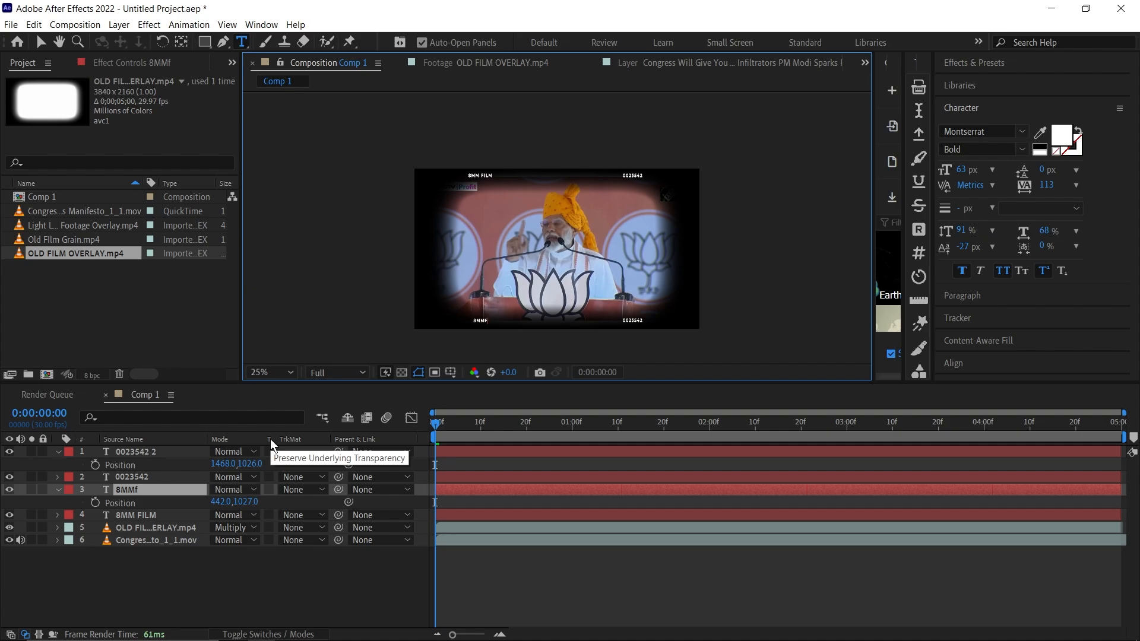
type("footage")
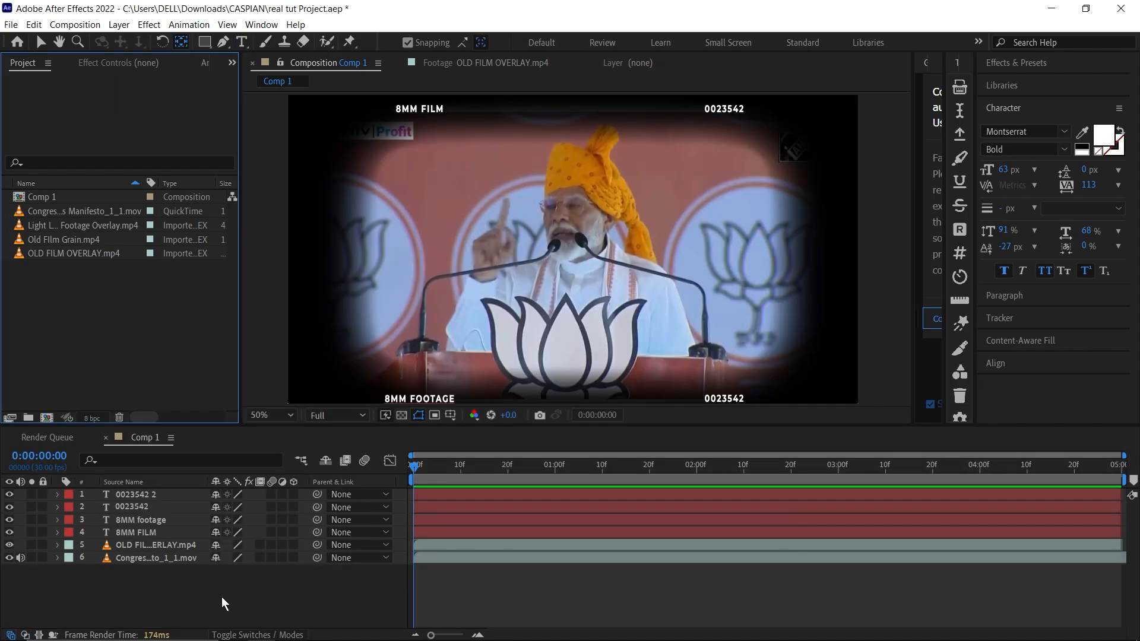
Pre-compose all six layers of Comp 1 as Pre-comp 1, moving all attributes into the new composition
left_click_drag(222, 597, 180, 489)
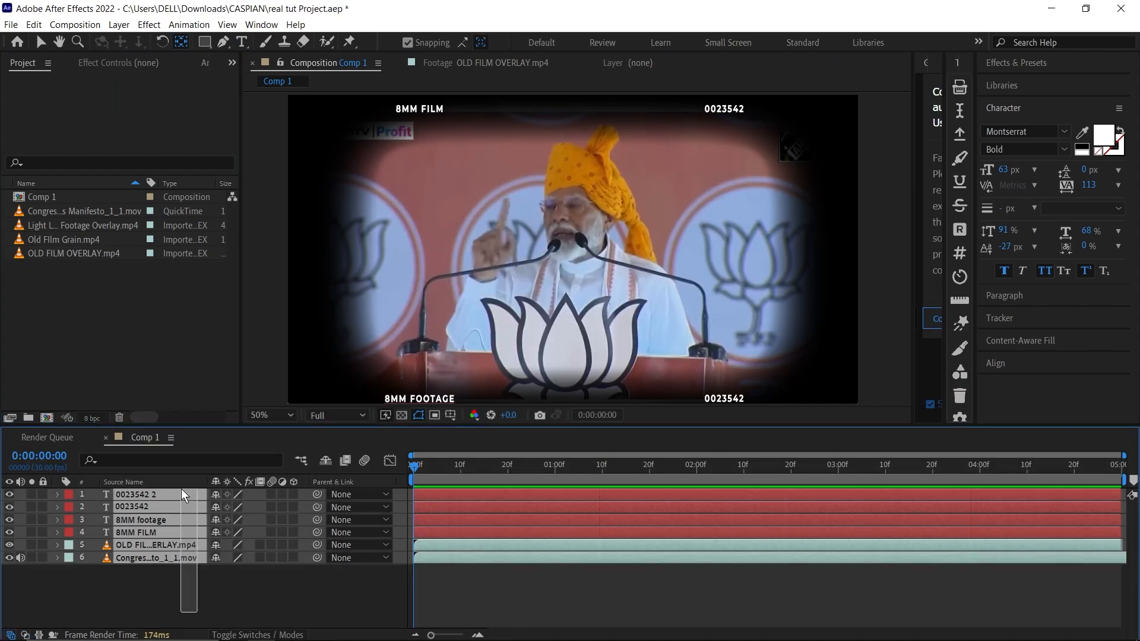
right_click(149, 532)
left_click(212, 448)
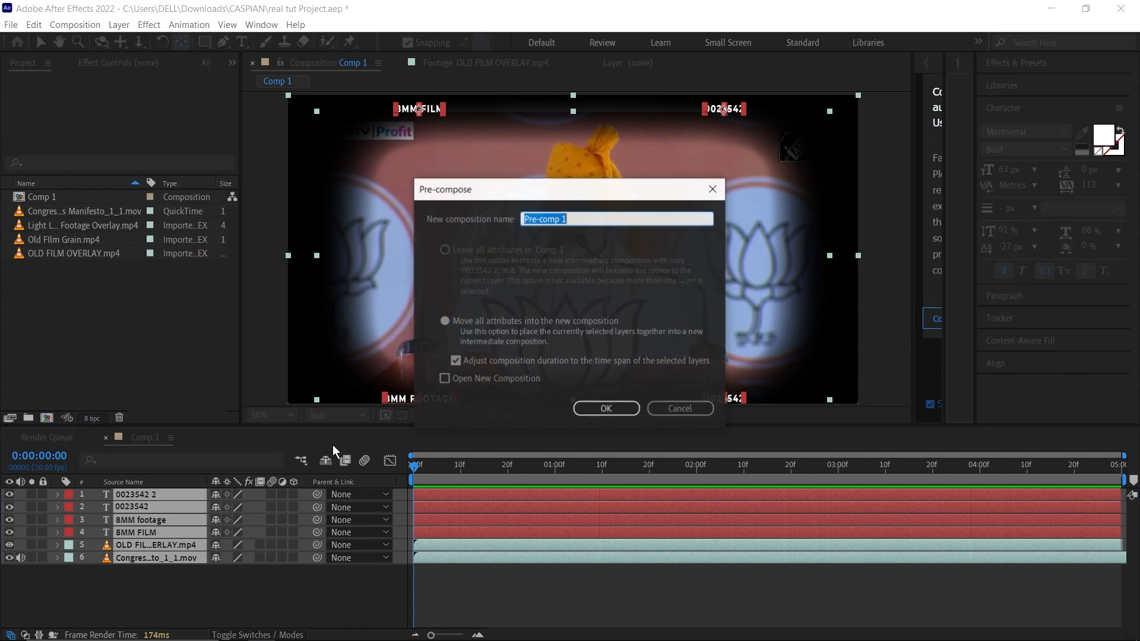
left_click(603, 408)
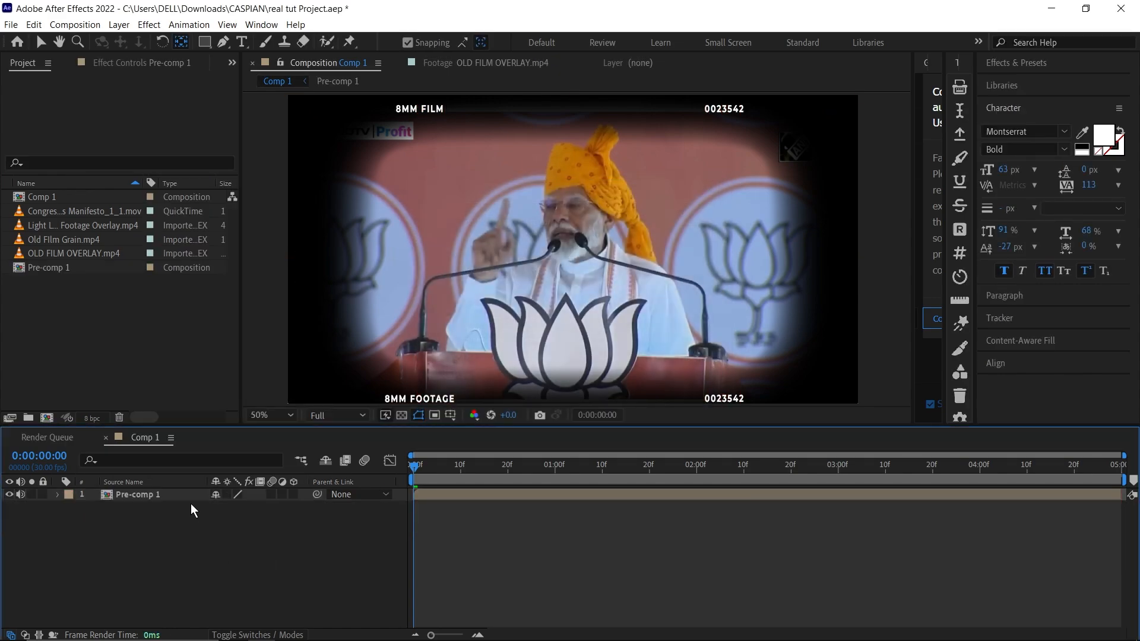
Move the Pre-comp 1 layer's anchor point horizontally out of the frame, to a spot left of the image and level with its centre
left_click(178, 495)
left_click(178, 495)
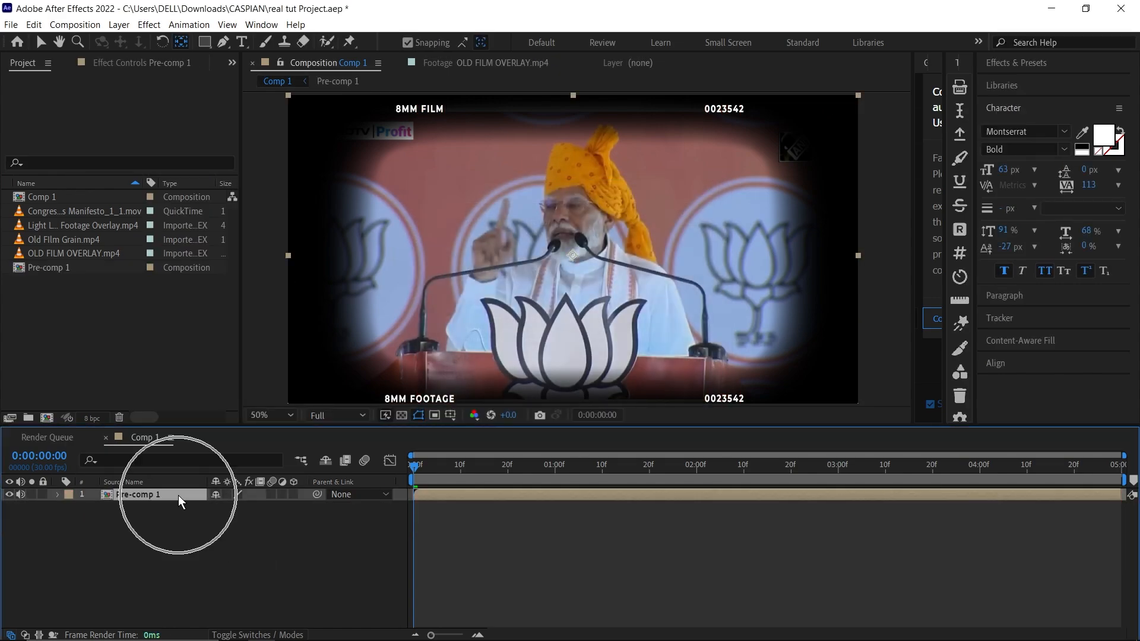
left_click(185, 533)
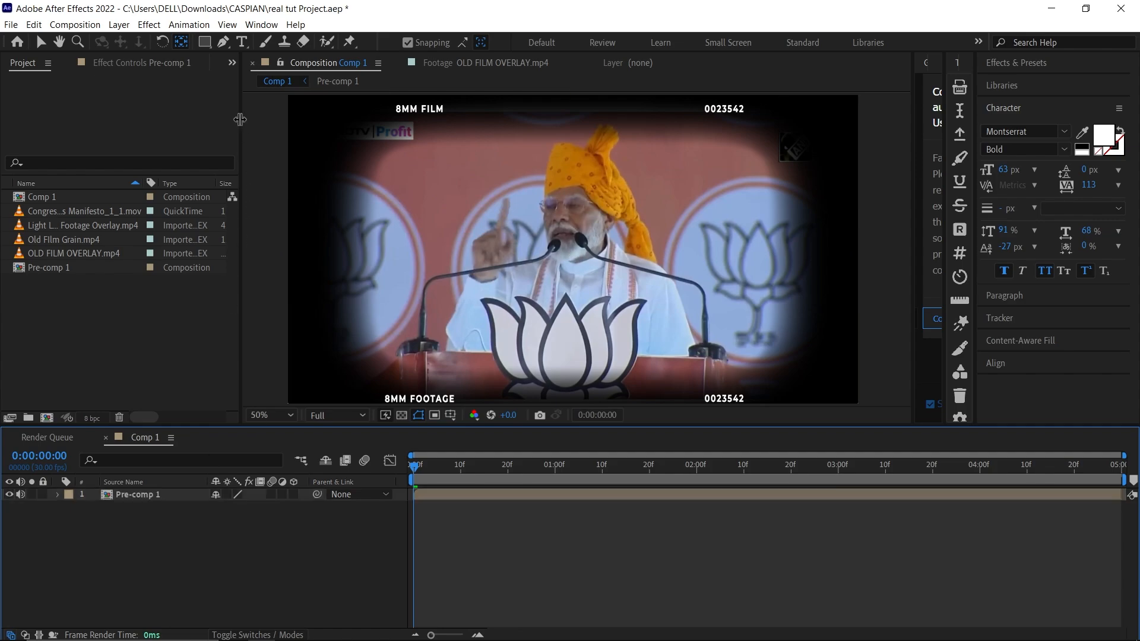
left_click(184, 44)
key("comma")
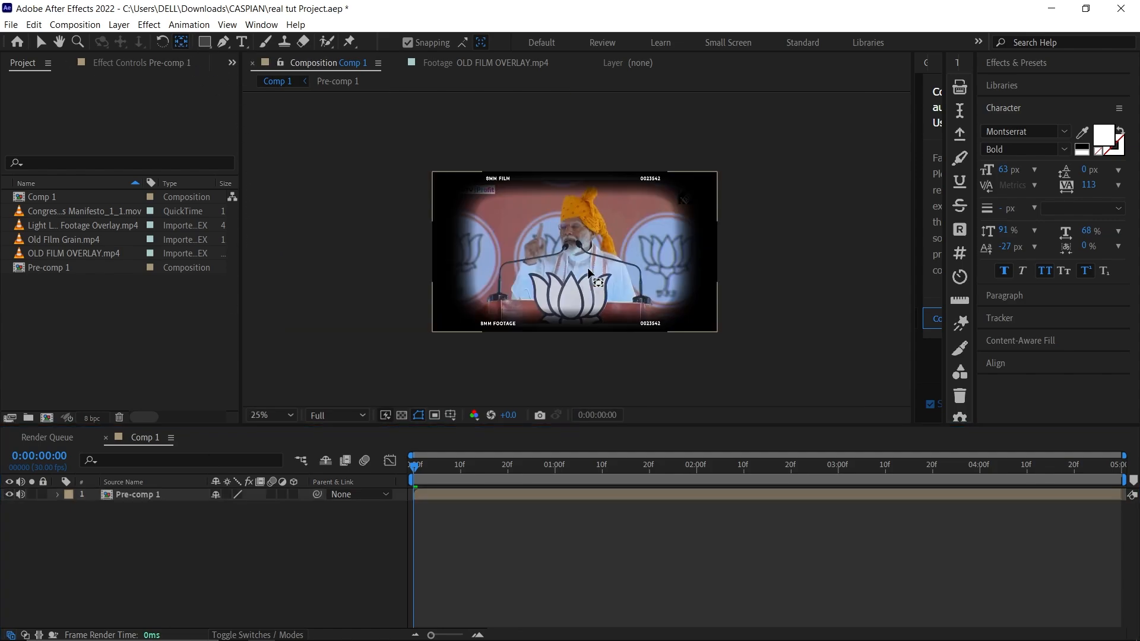
left_click(199, 495)
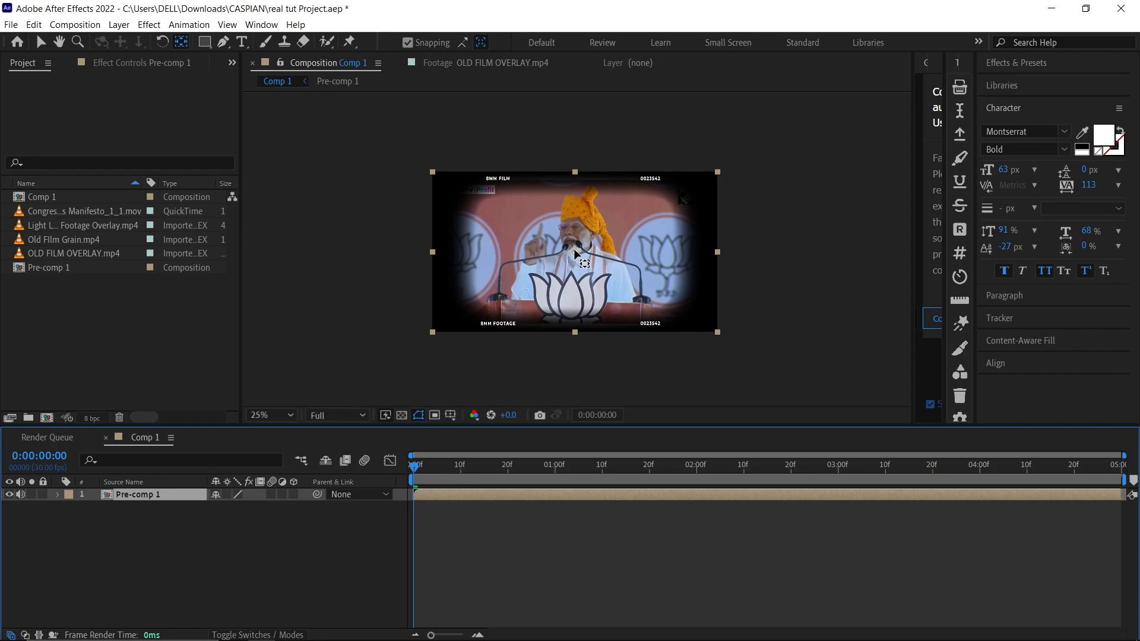
left_click_drag(574, 252, 379, 255)
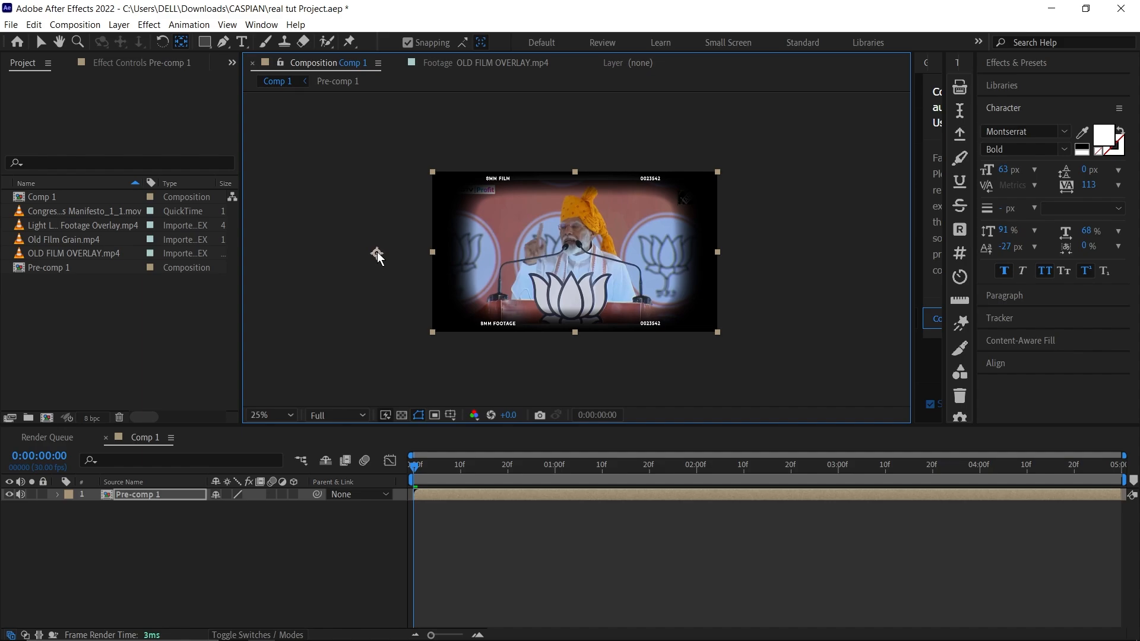
Duplicate the Pre-comp 1 layer three times to get four stacked copies
left_click(209, 532)
left_click(175, 500)
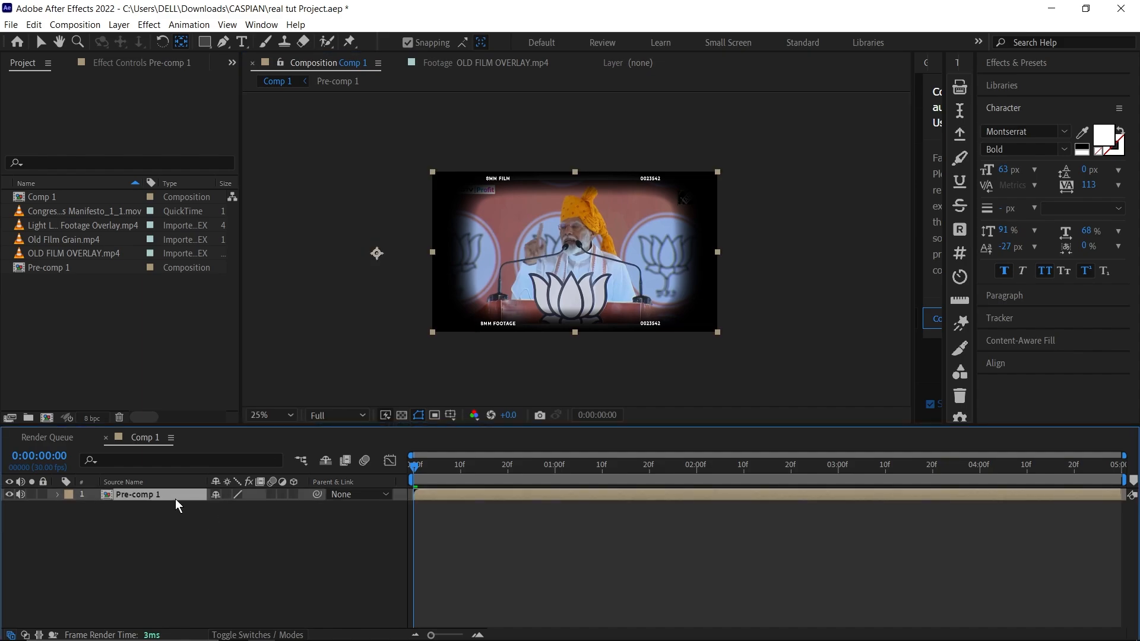
key("ctrl+d")
key("ctrl+d")
key("ctrl+d")
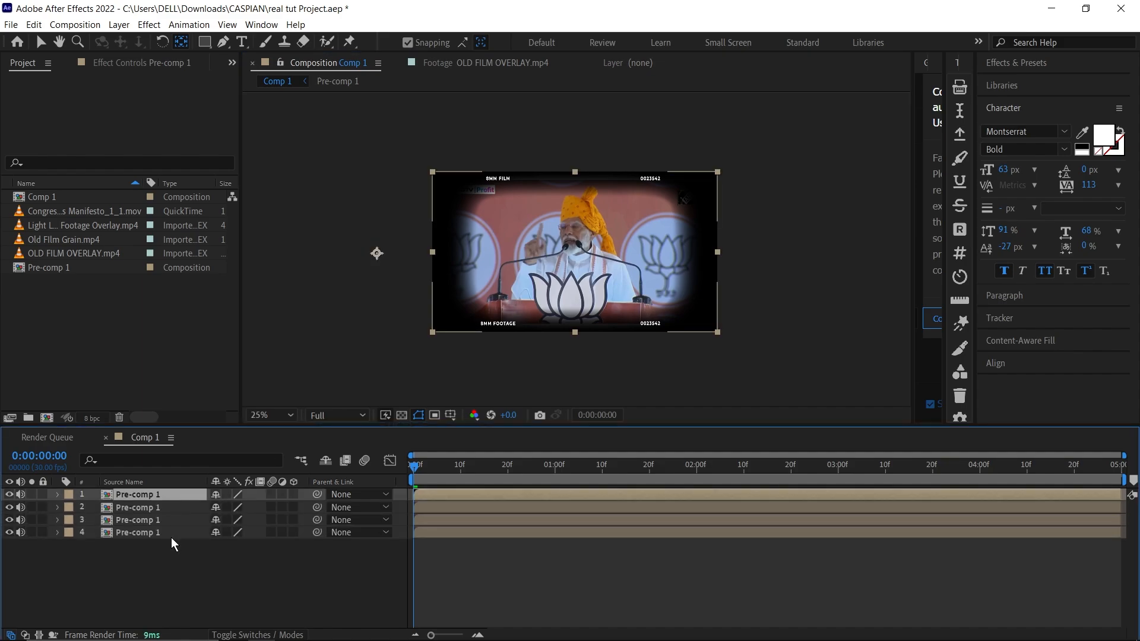
Set the rotation of the third Pre-comp 1 layer to 180° and of the second one to 90°
left_click(169, 521)
key("r")
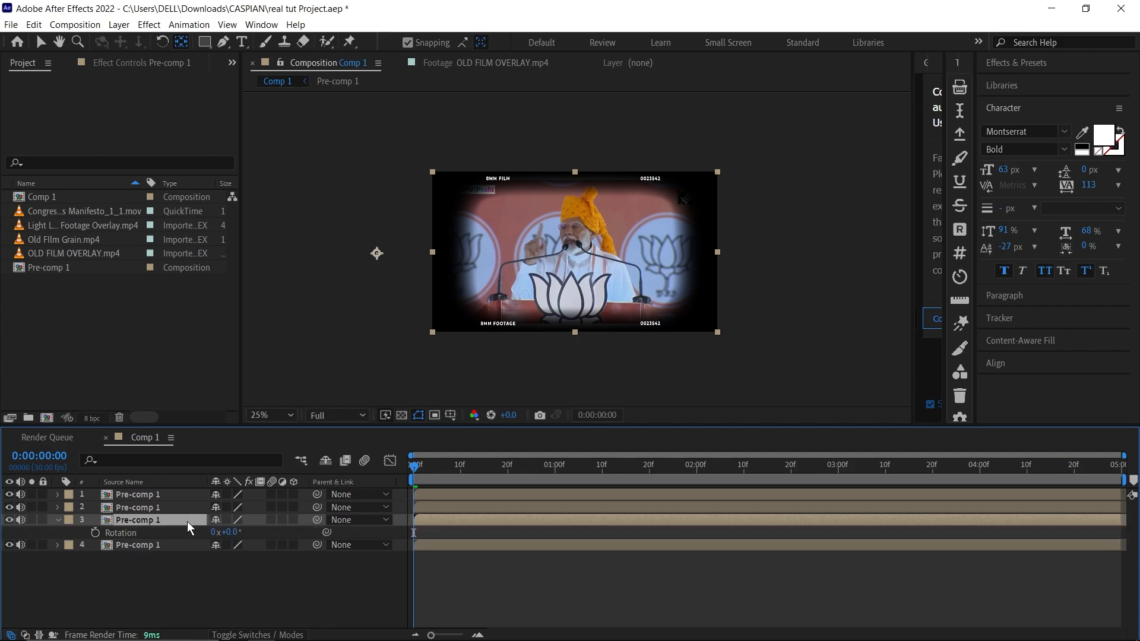
left_click(230, 532)
left_click(152, 509)
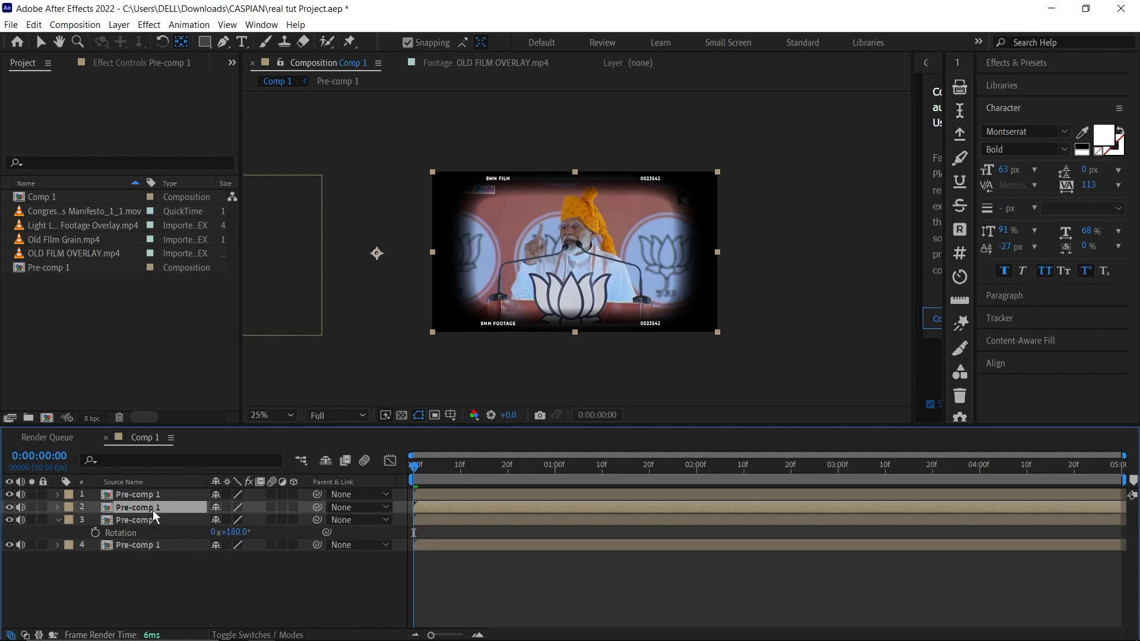
key("r")
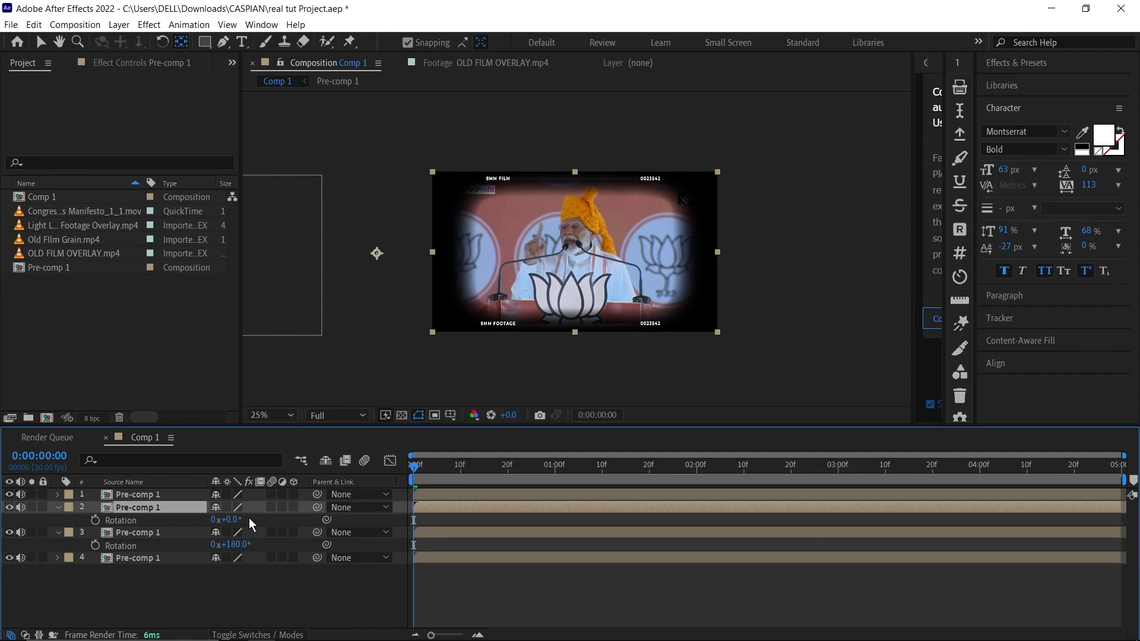
left_click(232, 520)
left_click(215, 599)
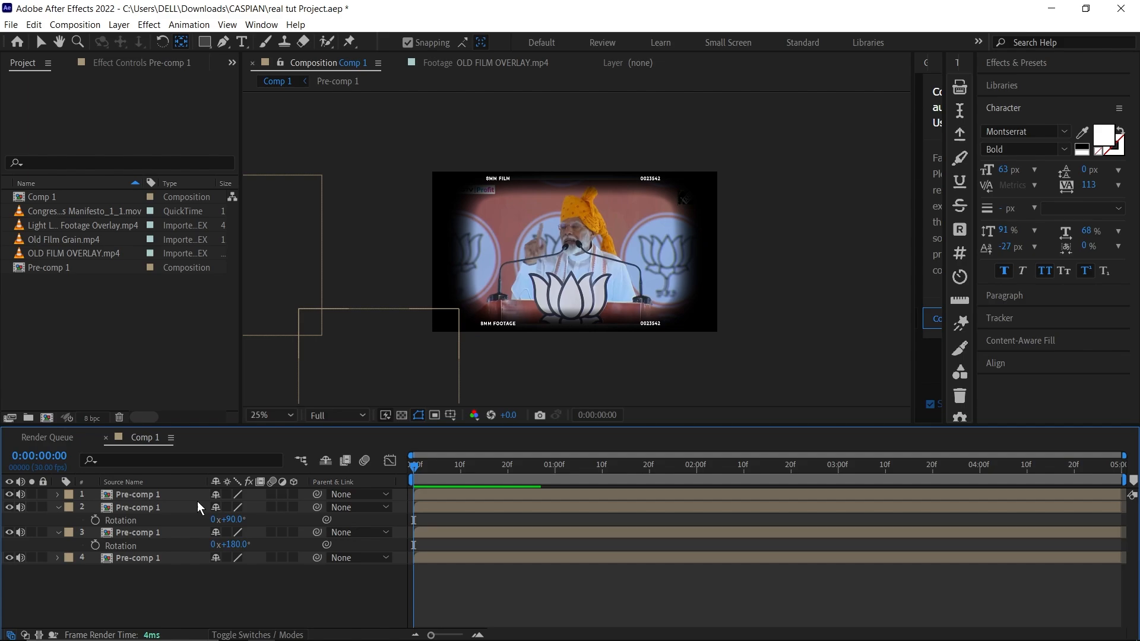
Set the rotation of the topmost Pre-comp 1 layer to -90°, completing the cross of frames around the shared anchor point
left_click(179, 495)
key("r")
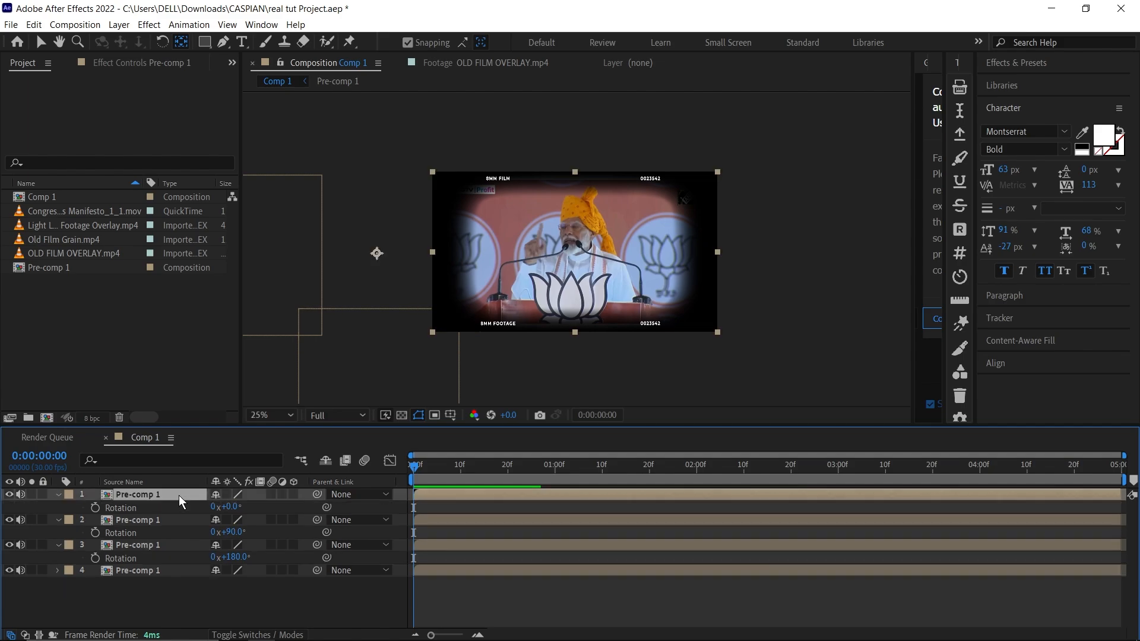
left_click(229, 506)
type("-90")
key("Return")
key("comma")
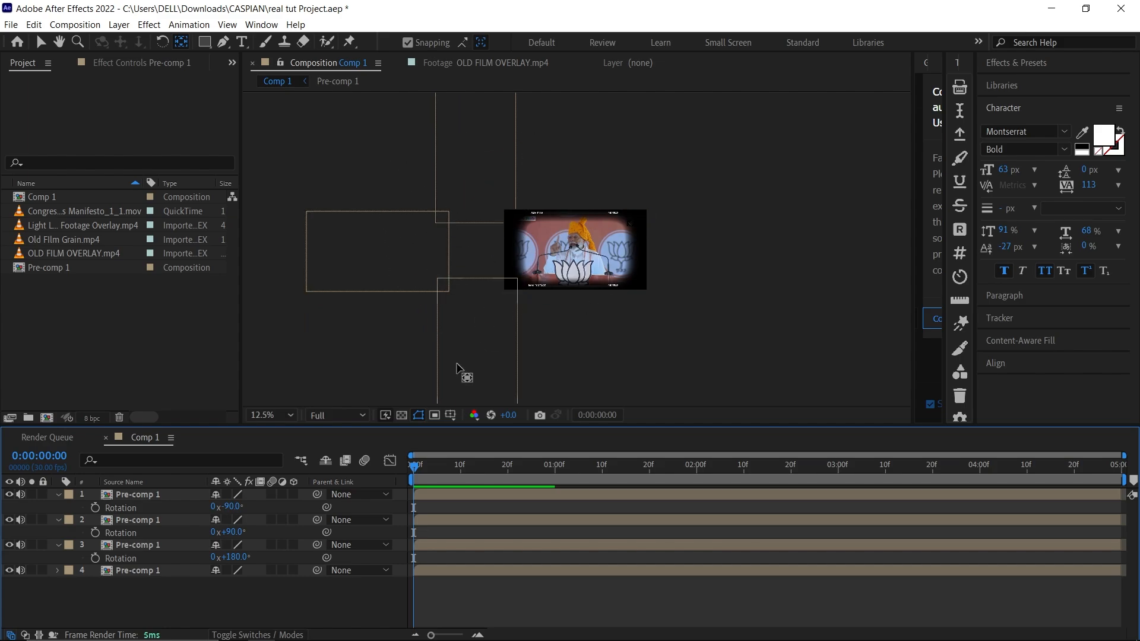
Add a null object to Comp 1 and parent all four Pre-comp 1 layers to it
right_click(122, 566)
mouse_move(182, 413)
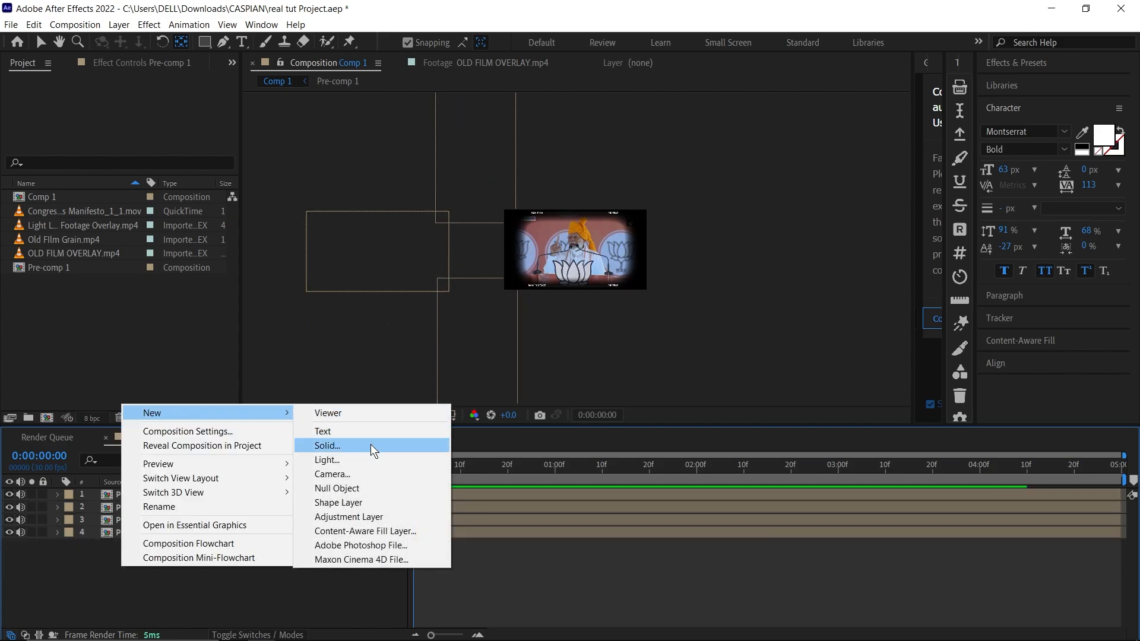
left_click(362, 486)
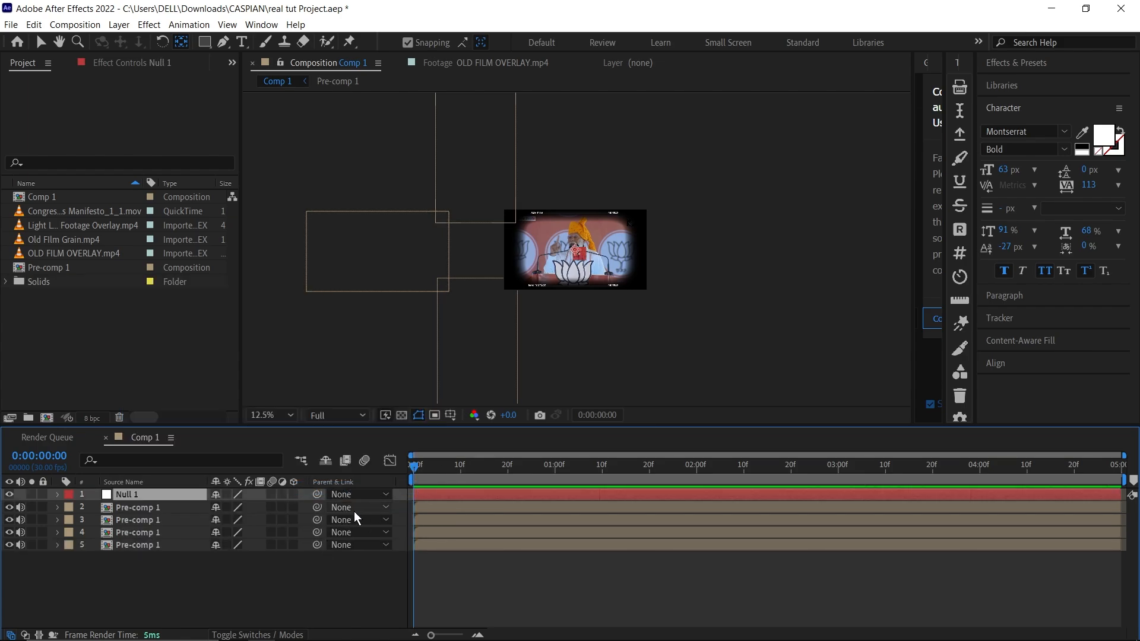
left_click_drag(174, 567, 164, 506)
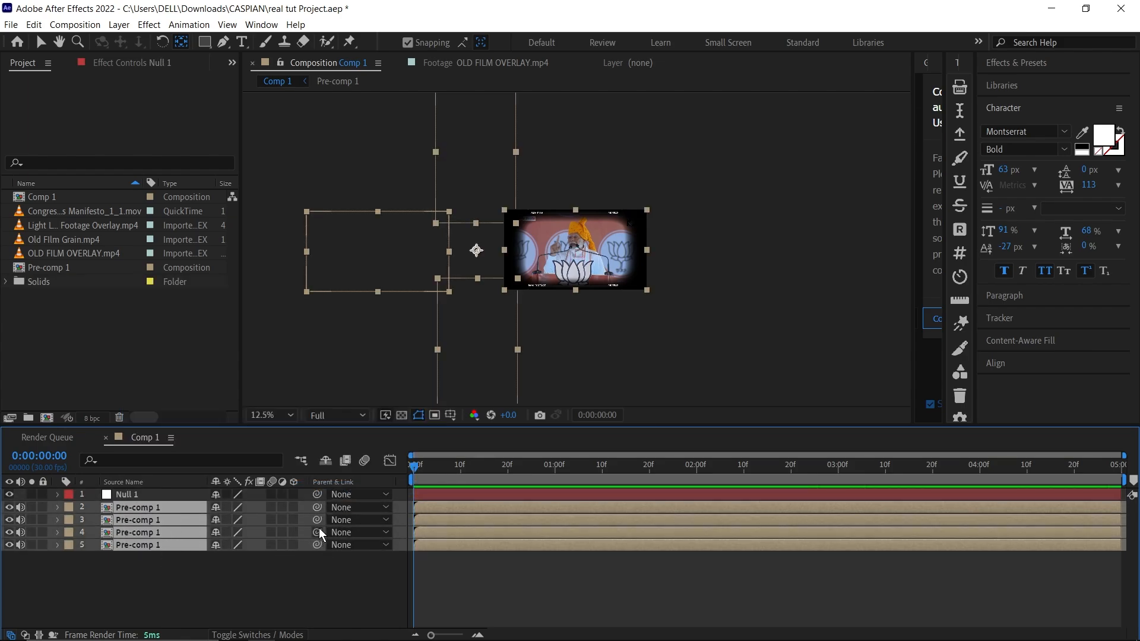
left_click_drag(319, 531, 145, 493)
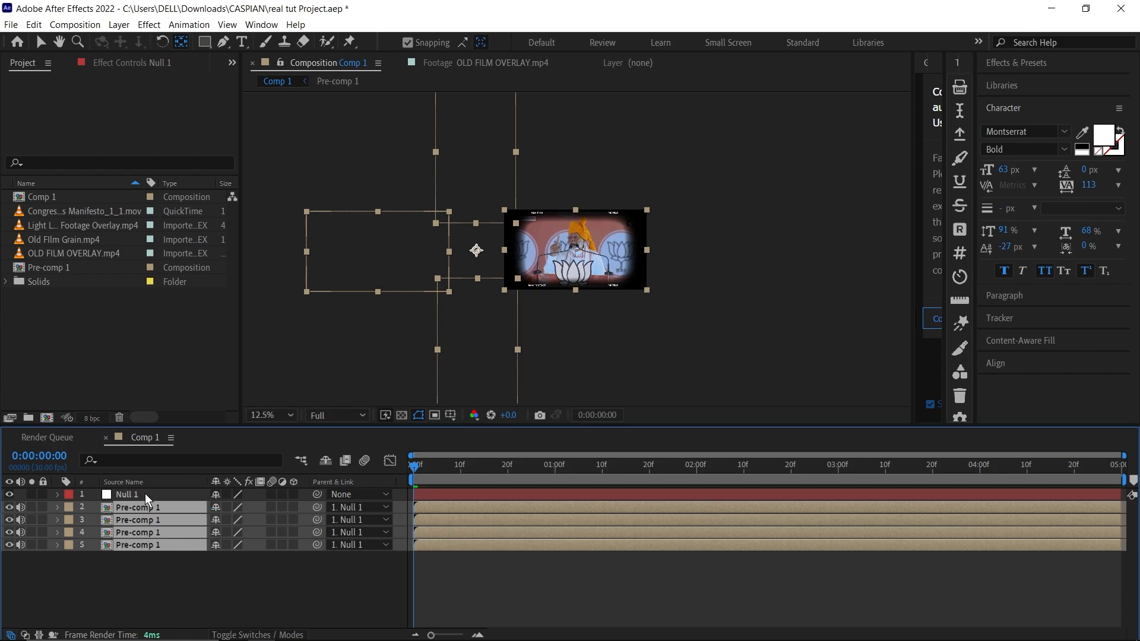
Move the null's anchor point onto the shared anchor point of the Pre-comp 1 layers, at the centre of the cross
left_click(176, 494)
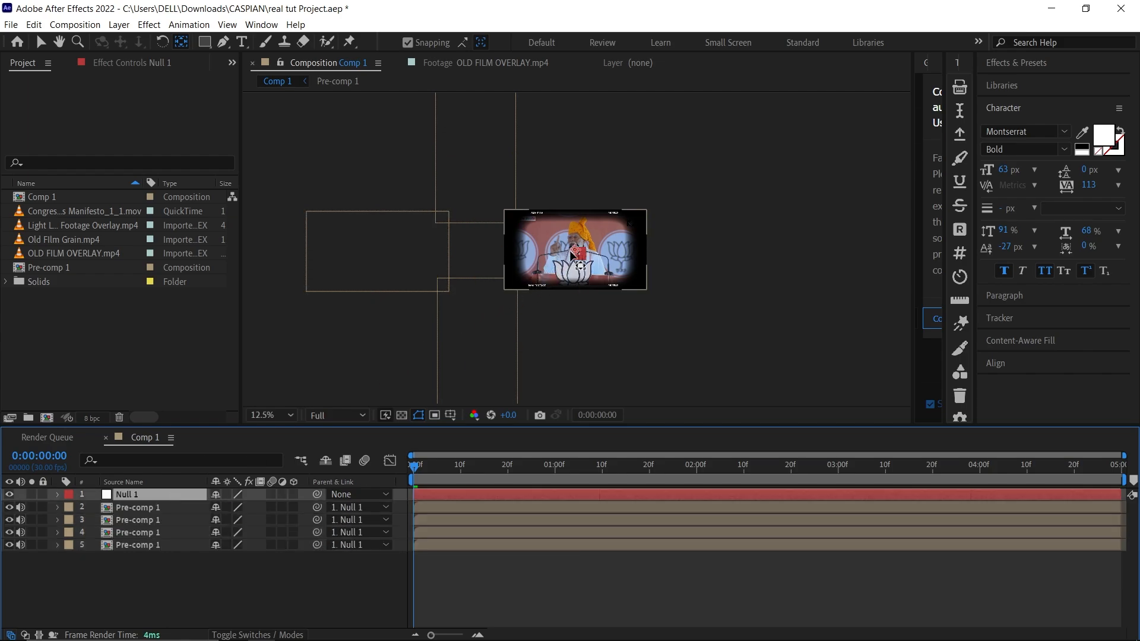
left_click_drag(574, 251, 478, 252)
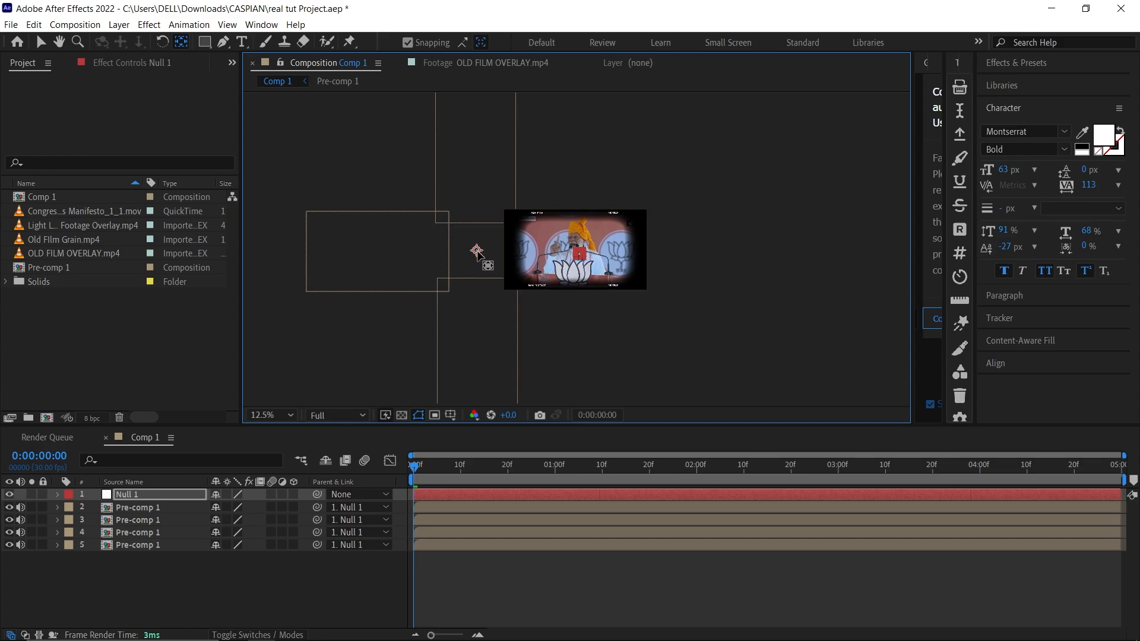
left_click(232, 576)
Keyframe the null's rotation at 0:00 with a value of 45°
left_click(130, 496)
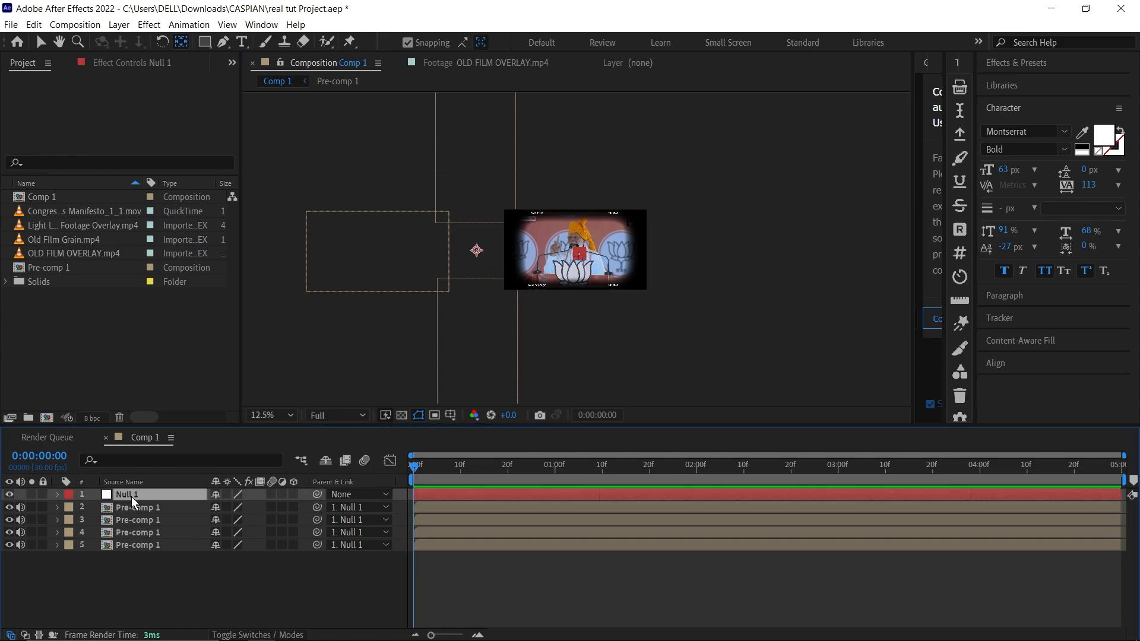
key("r")
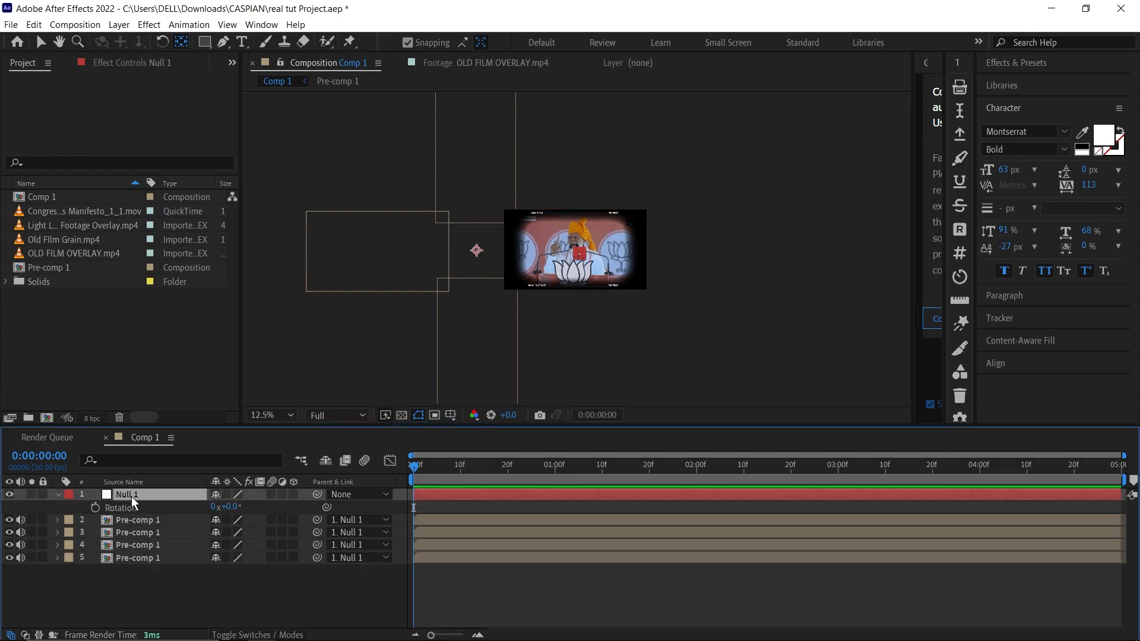
left_click(94, 509)
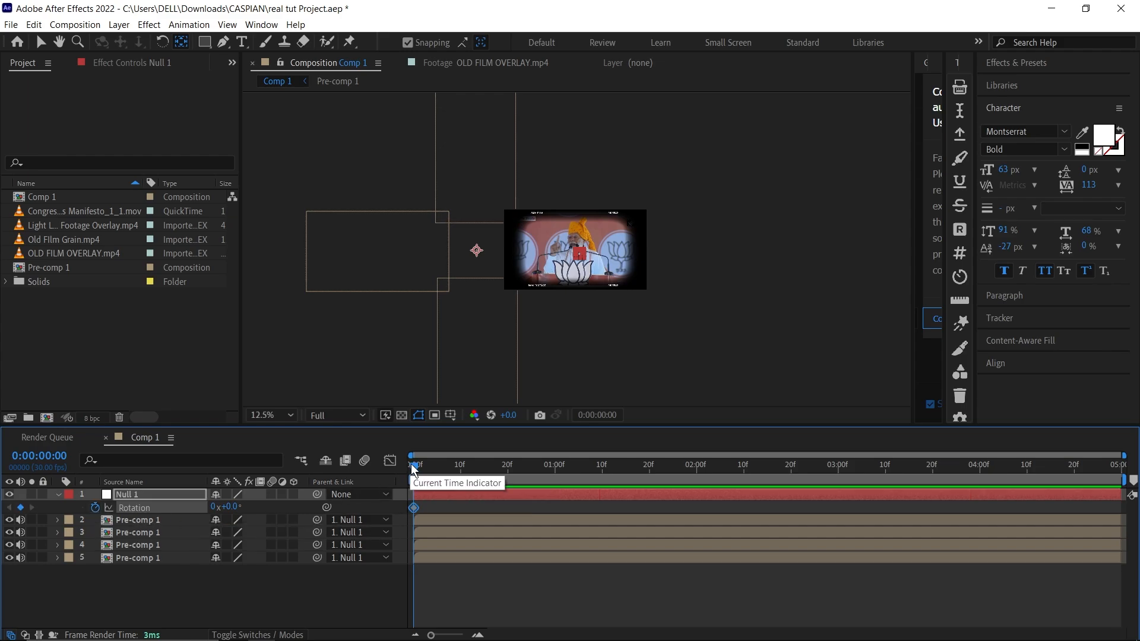
left_click(232, 508)
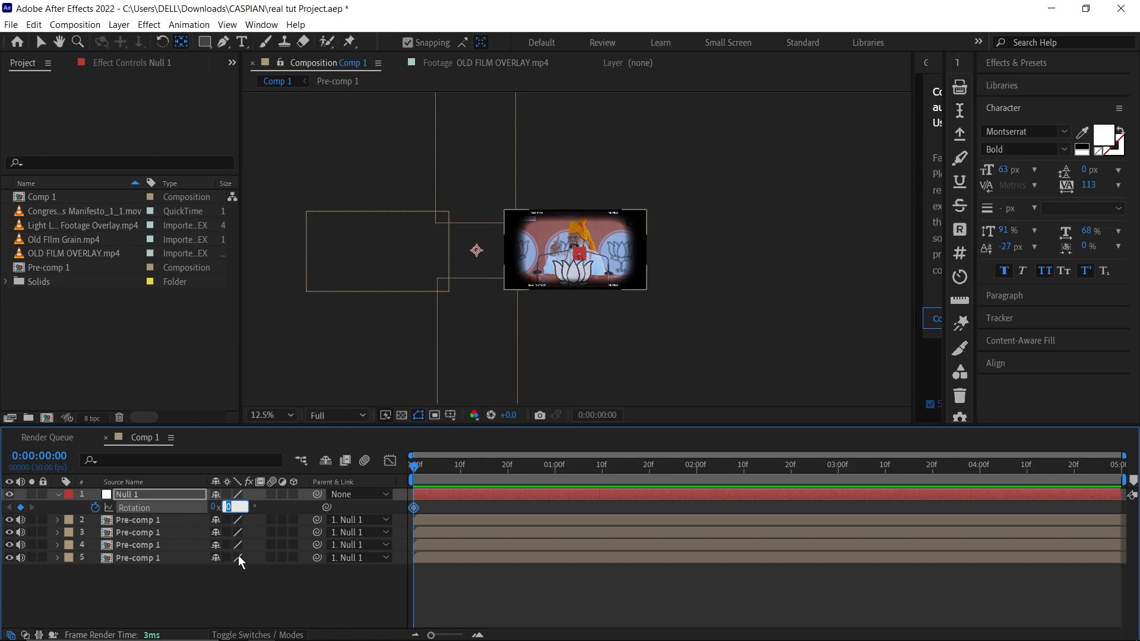
type("45")
key("Return")
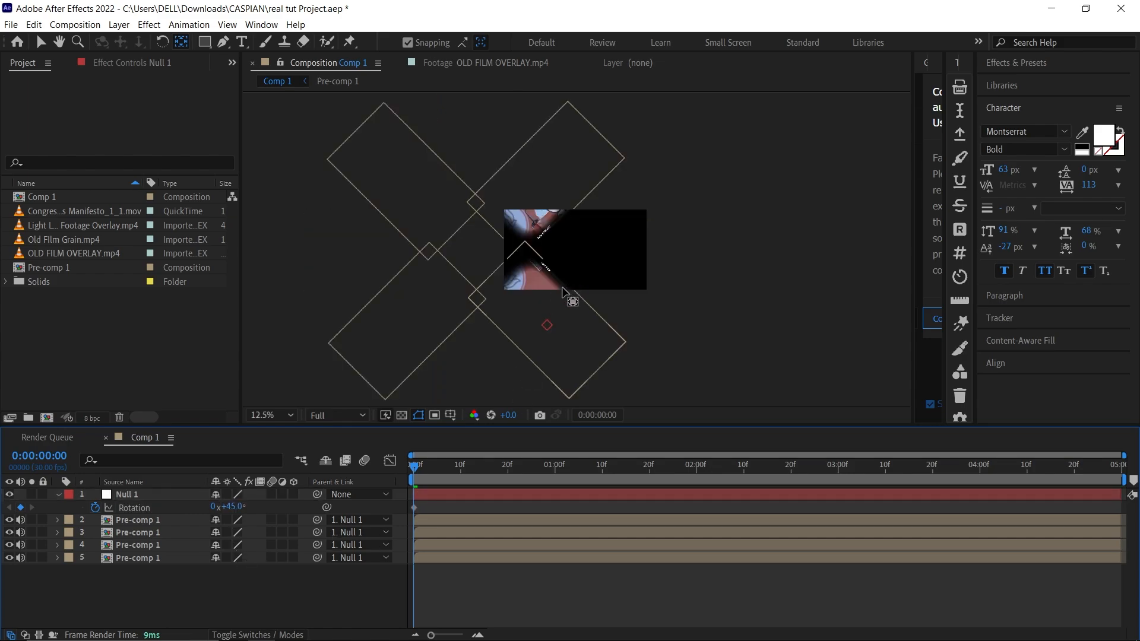
Add a rotation keyframe of 1x+90° to the null at 0:00:01:01
left_click_drag(418, 471, 559, 464)
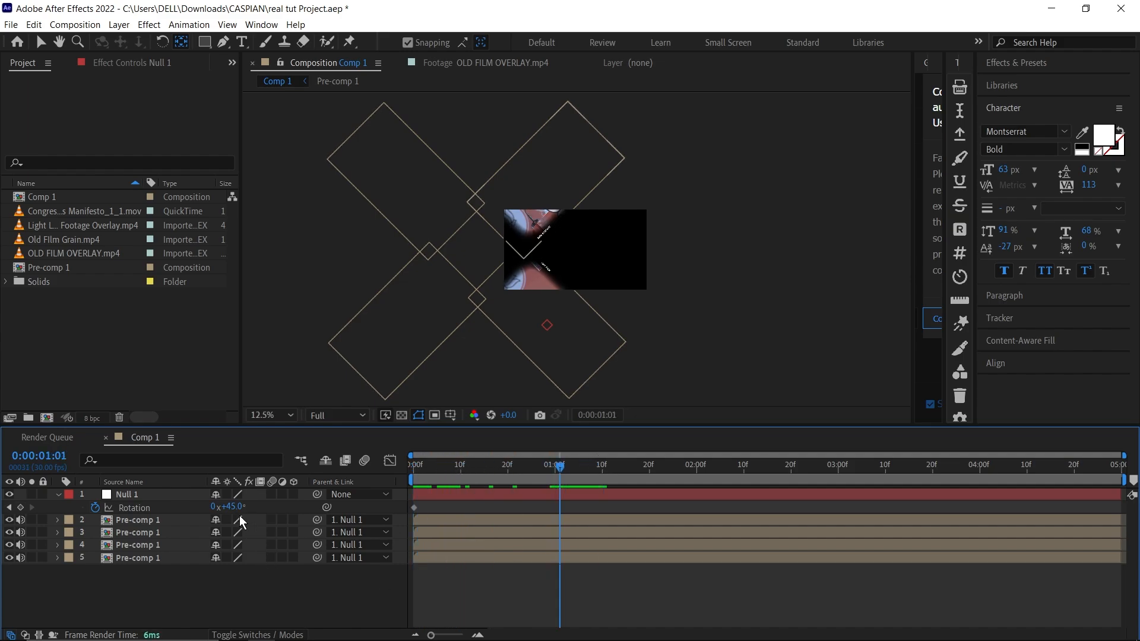
left_click(214, 508)
type("1")
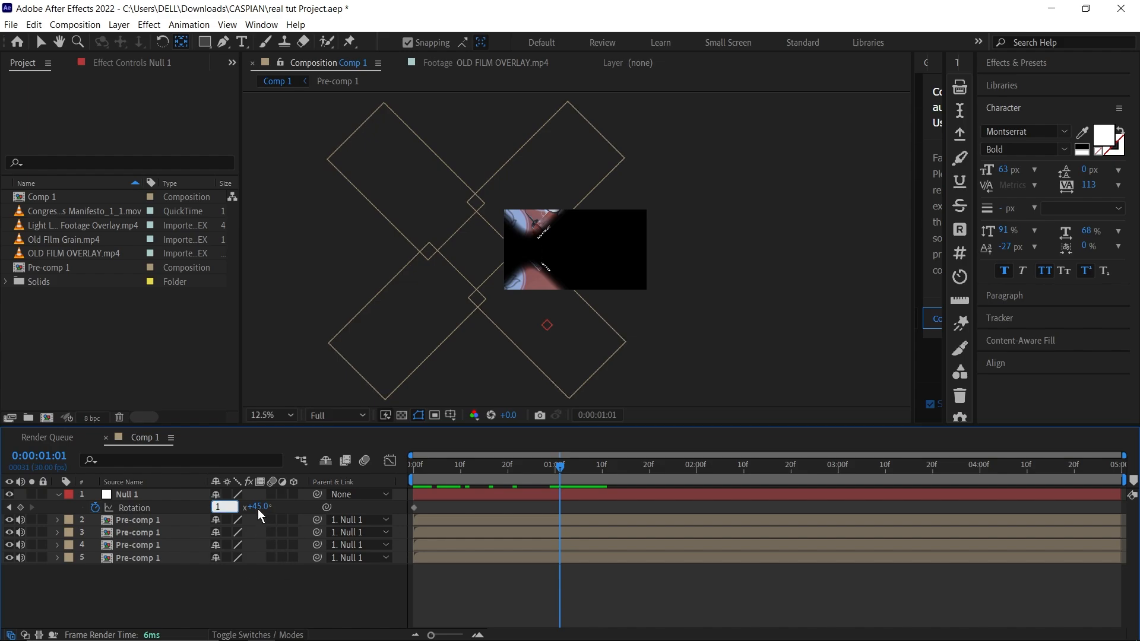
key("Return")
left_click(236, 505)
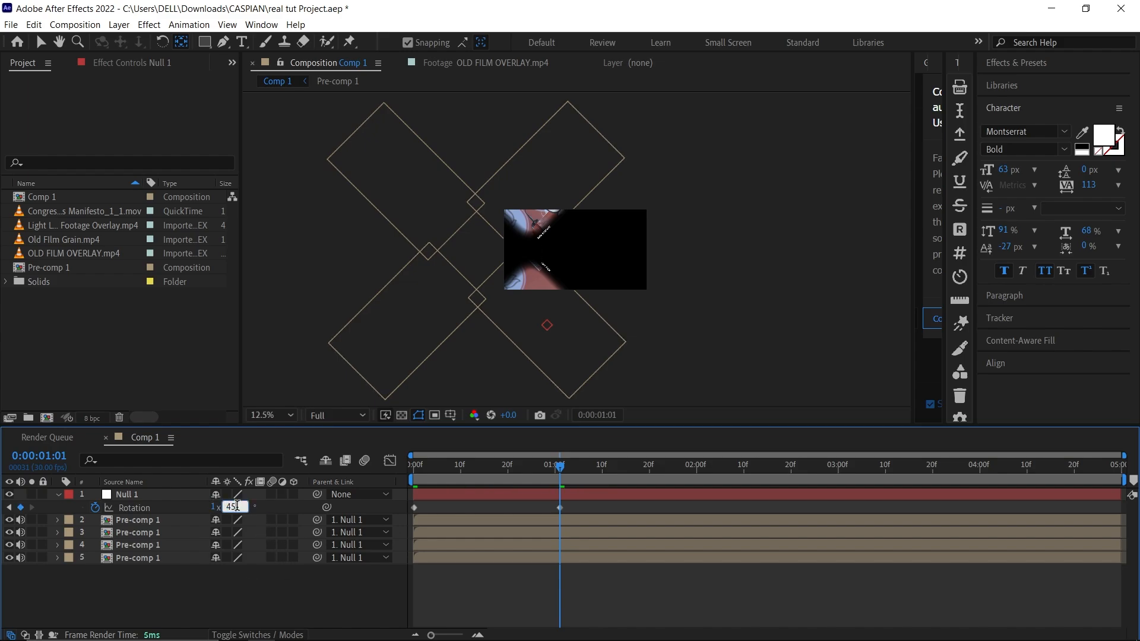
type("90")
left_click(324, 599)
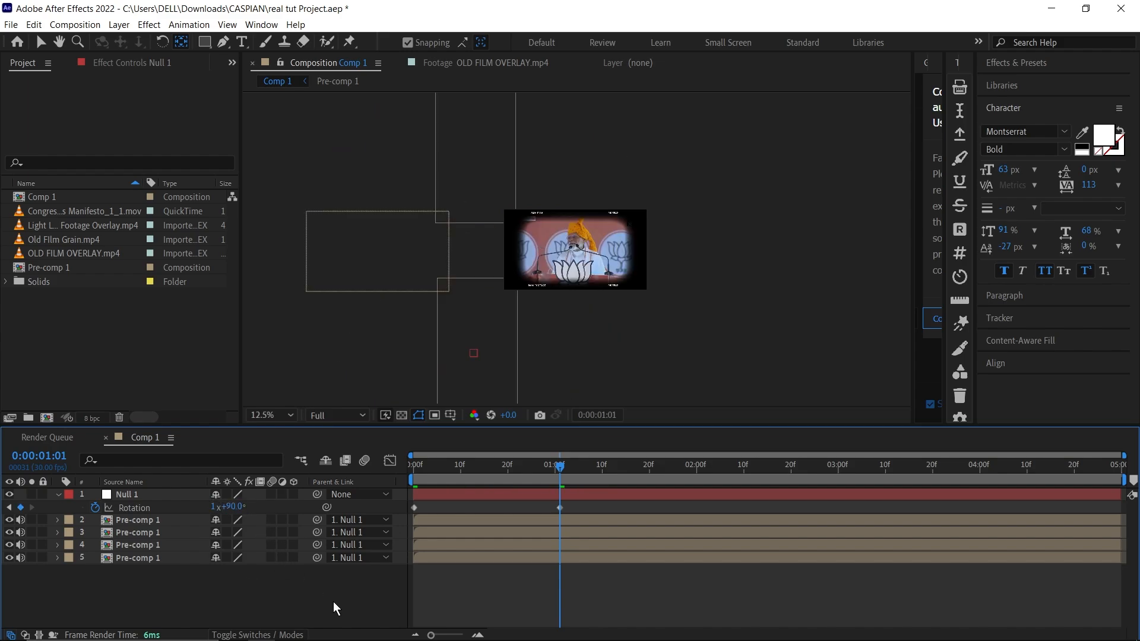
End the work area shortly after the second rotation keyframe and preview the spin from the start
left_click(603, 466)
key("n")
left_click_drag(491, 466, 364, 471)
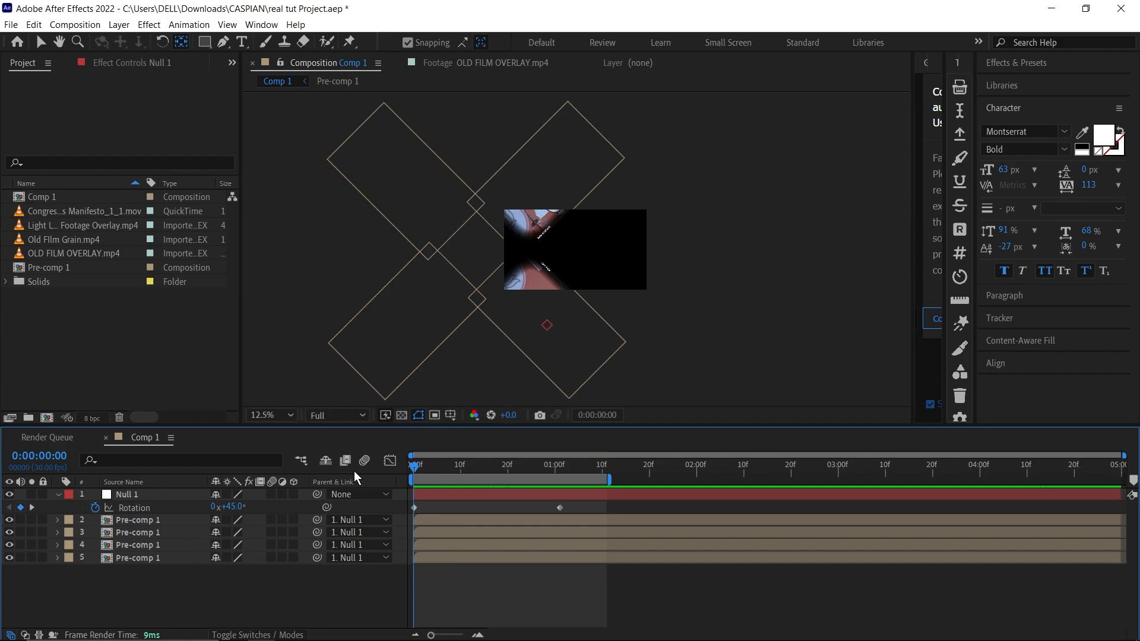
key("space")
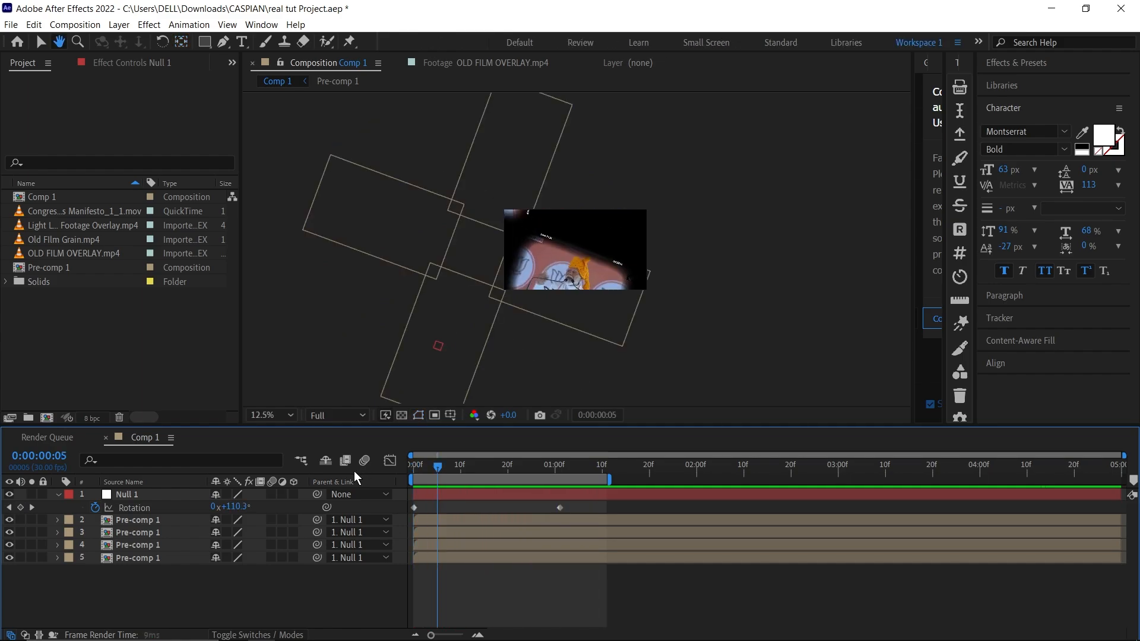
key("space")
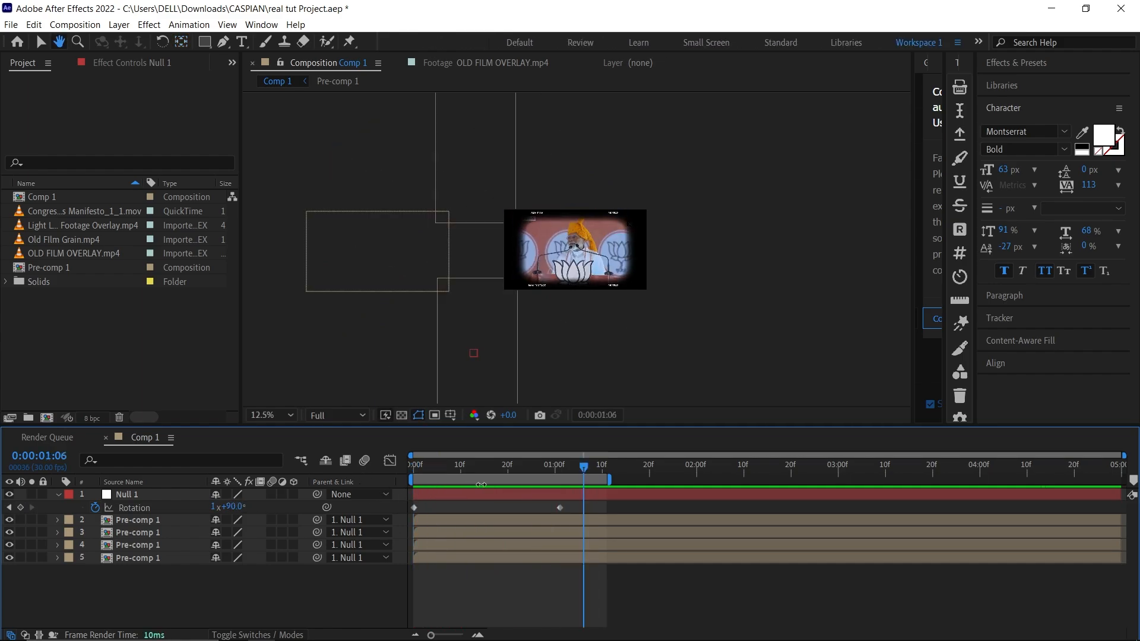
left_click_drag(425, 462, 328, 479)
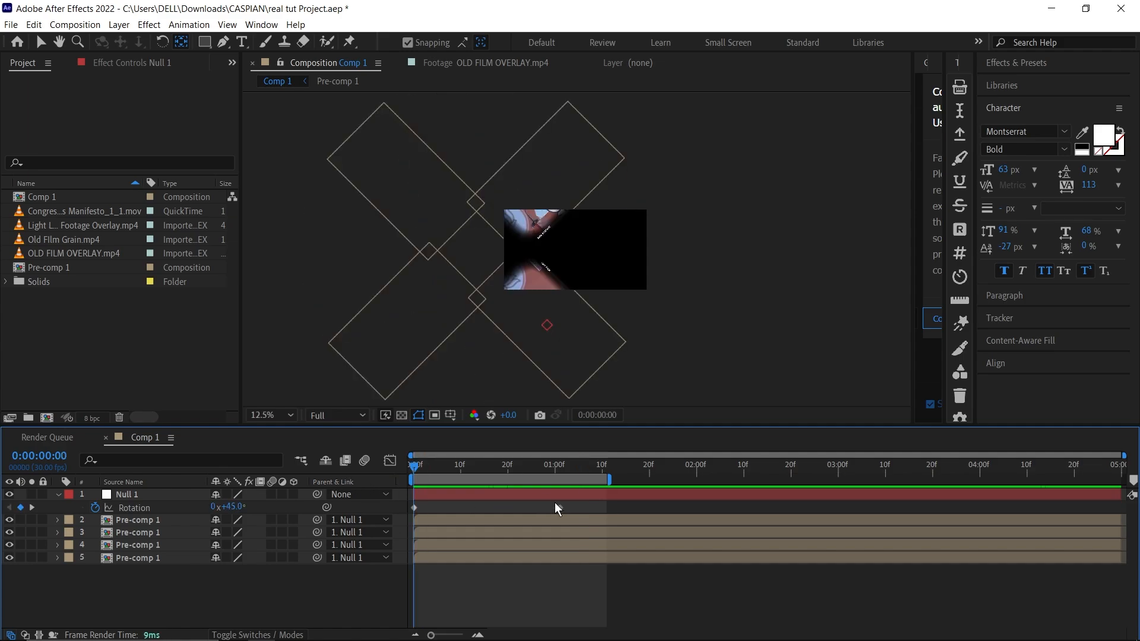
Easy-ease both rotation keyframes of the null and reshape their speed graph to peak early with a long slow-down
left_click_drag(581, 504, 408, 514)
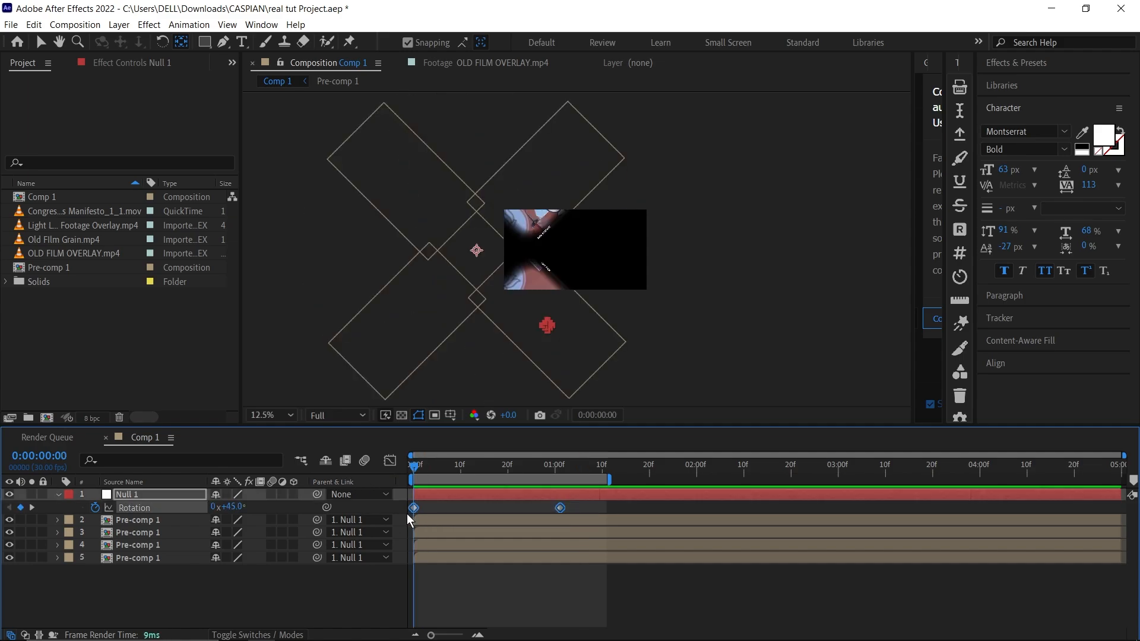
key("F9")
left_click(389, 461)
left_click_drag(579, 556, 527, 613)
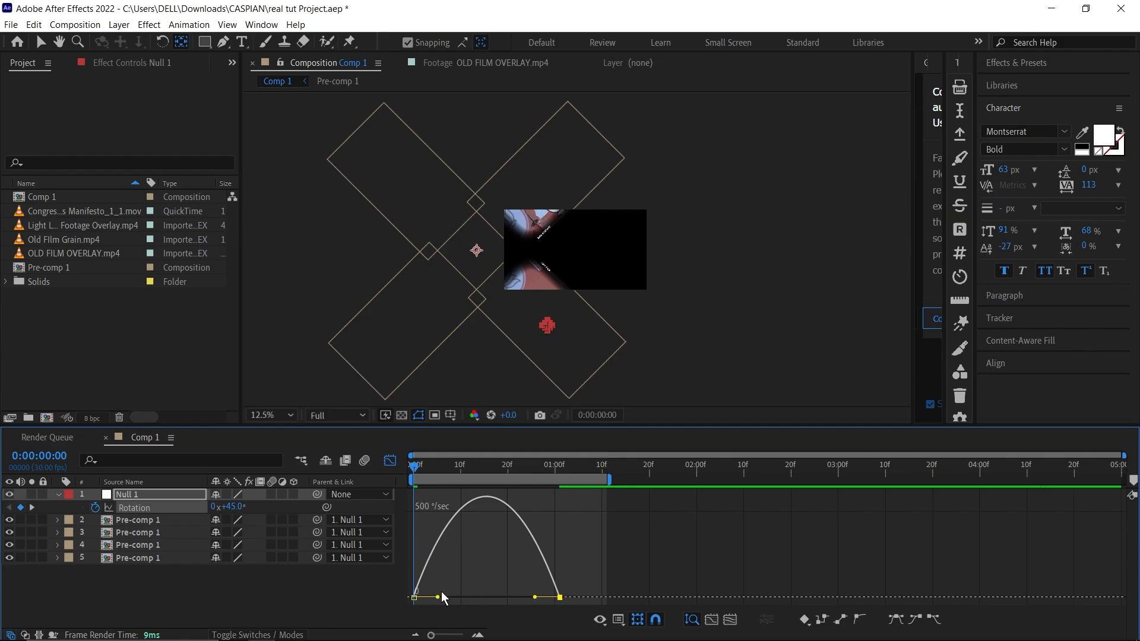
left_click_drag(533, 602, 483, 601)
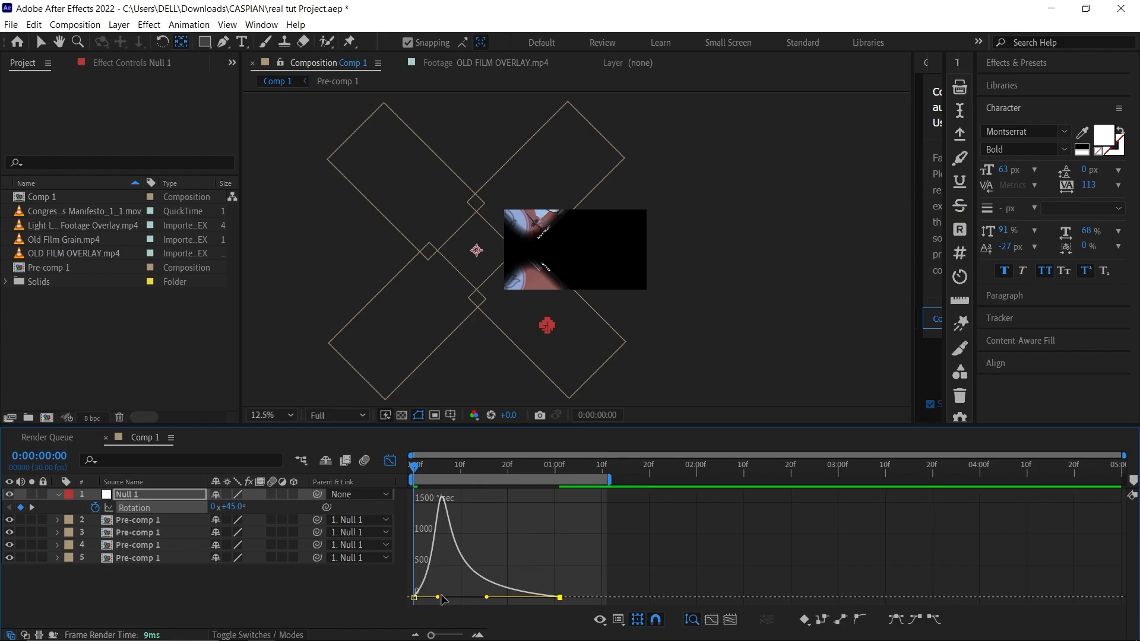
Shorten the first rotation keyframe's outgoing ease so the speed peaks earlier, preview the spin, and return to the layer view at 0:00
left_click_drag(437, 597, 432, 597)
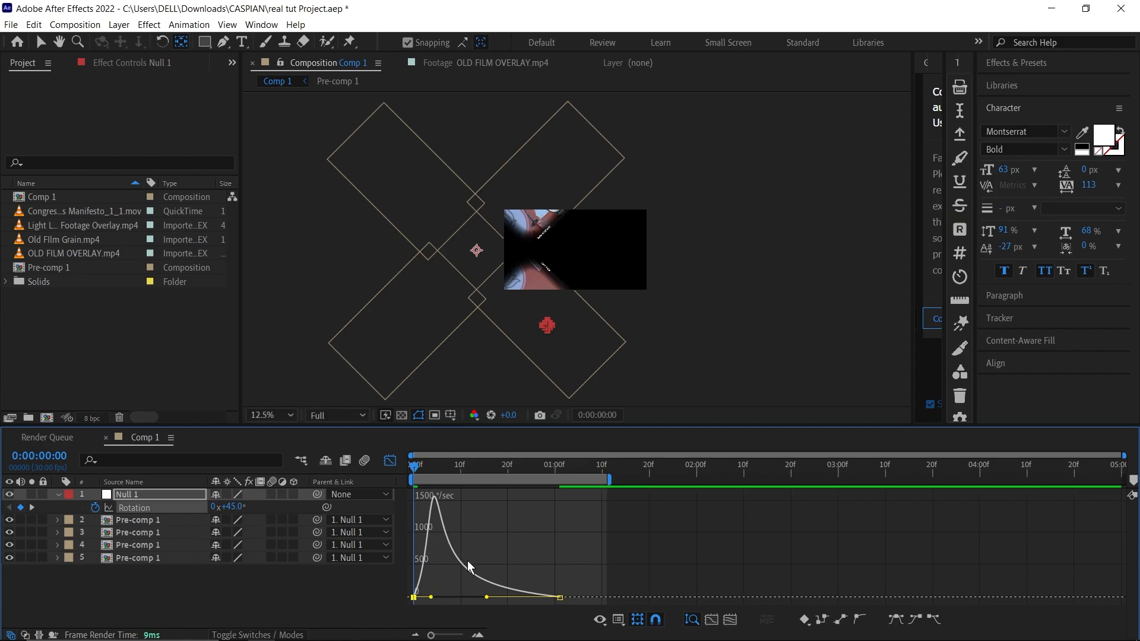
key("space")
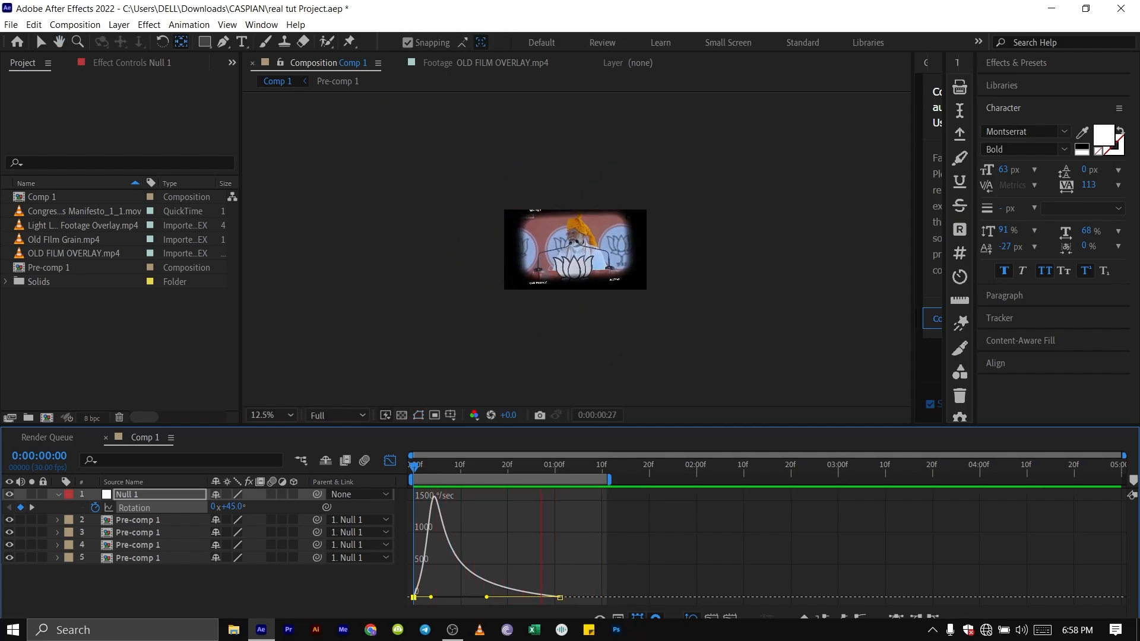
key("space")
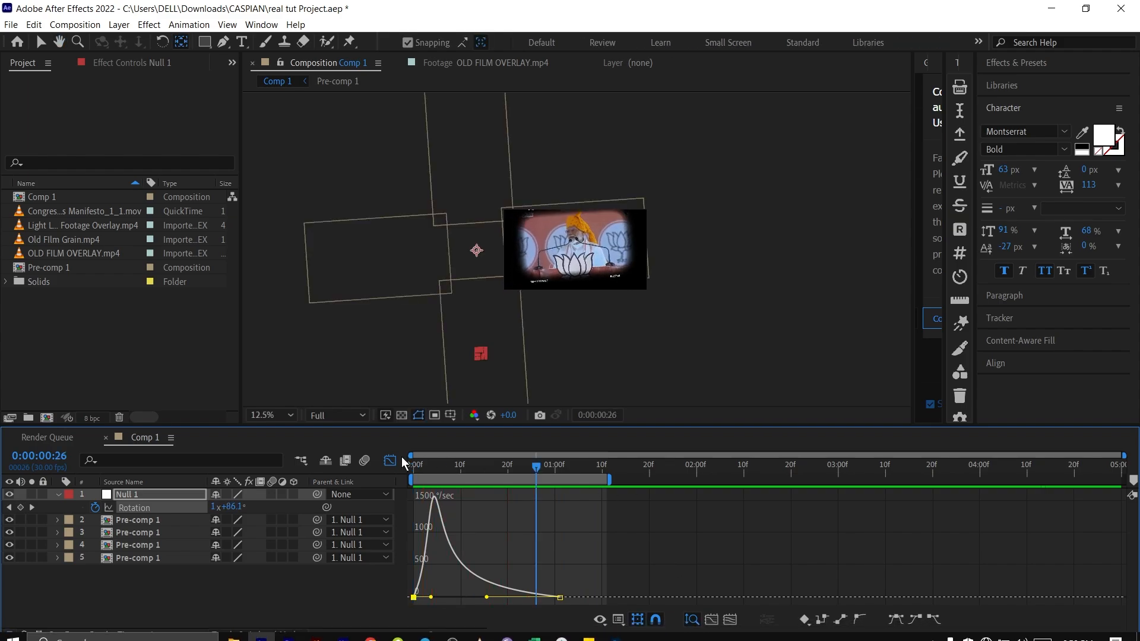
left_click(390, 461)
left_click_drag(440, 472, 408, 472)
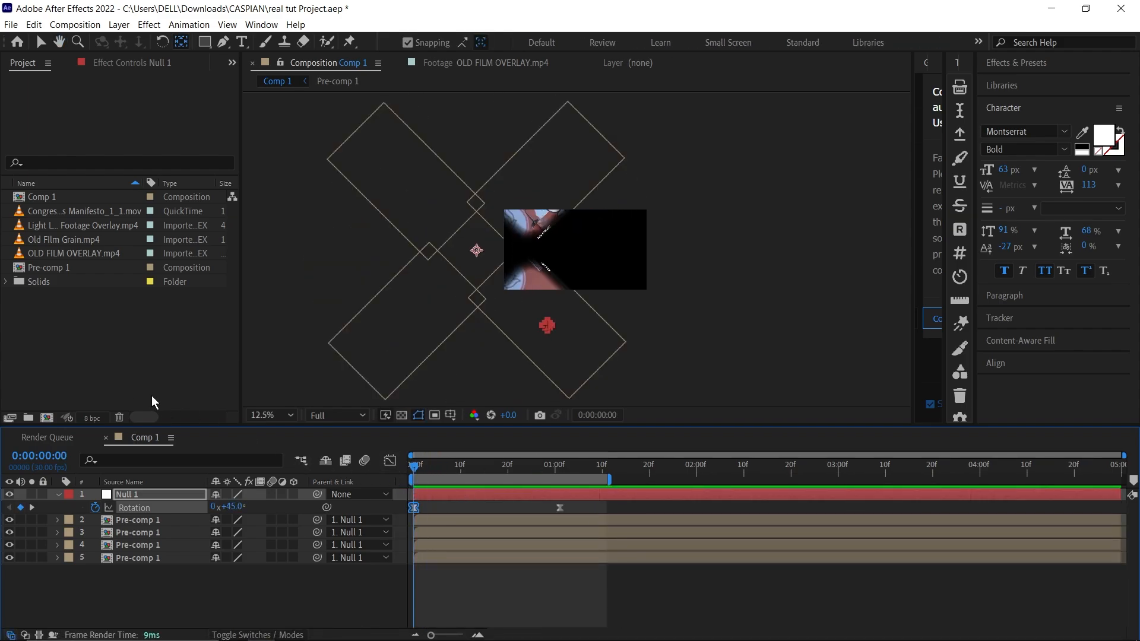
Add the light leaks footage overlay as the top layer of Comp 1 and set its blend mode to Add
left_click_drag(71, 225, 122, 492)
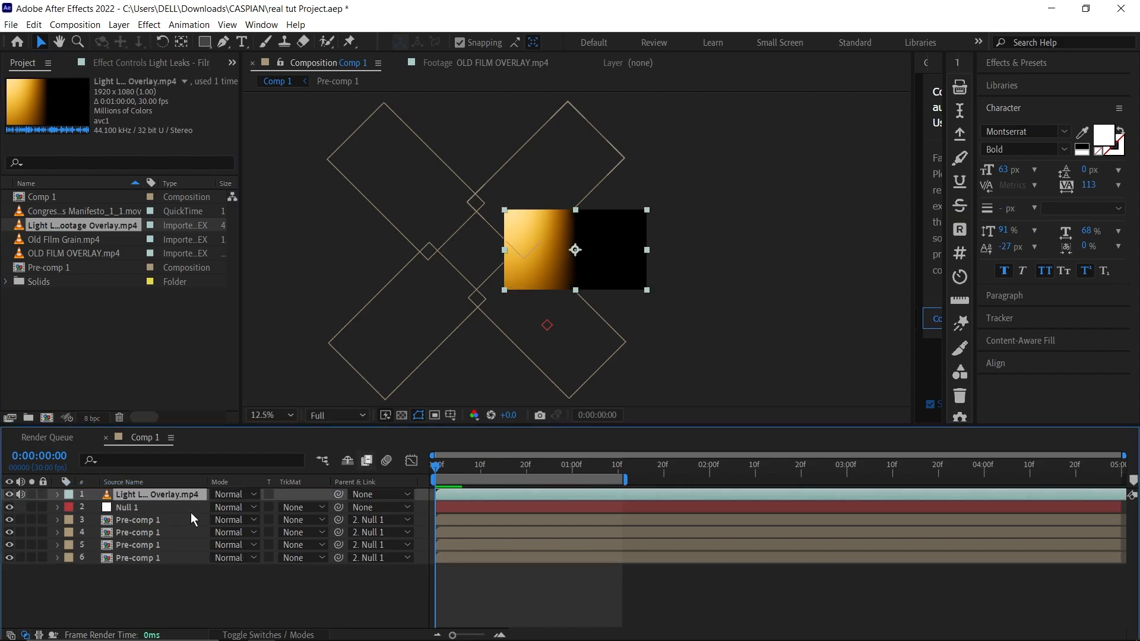
left_click(221, 495)
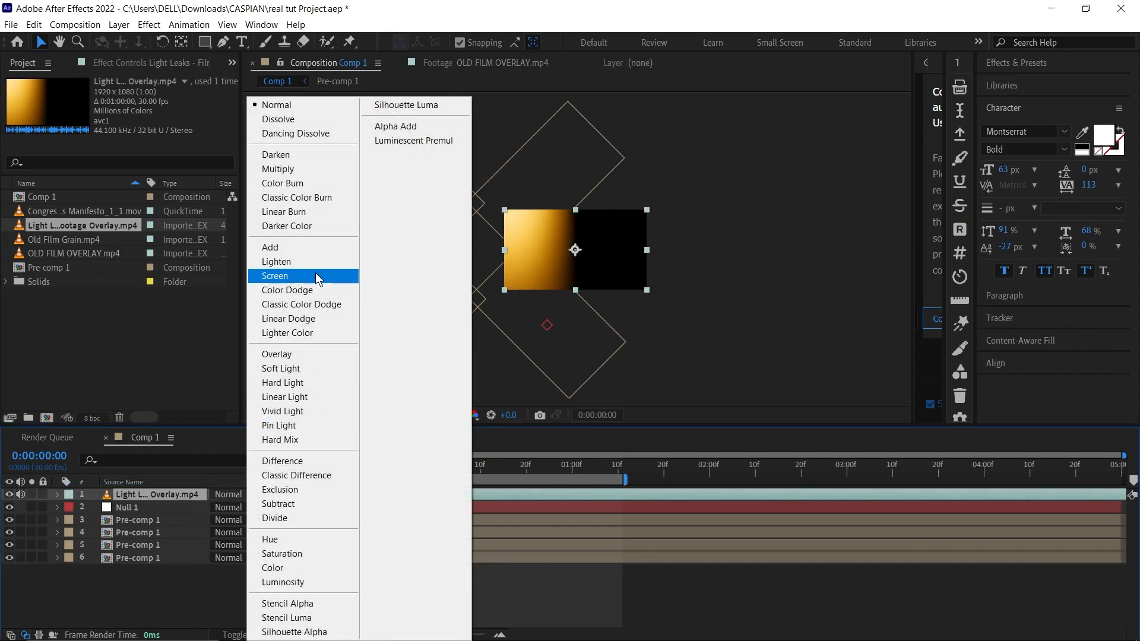
left_click(295, 248)
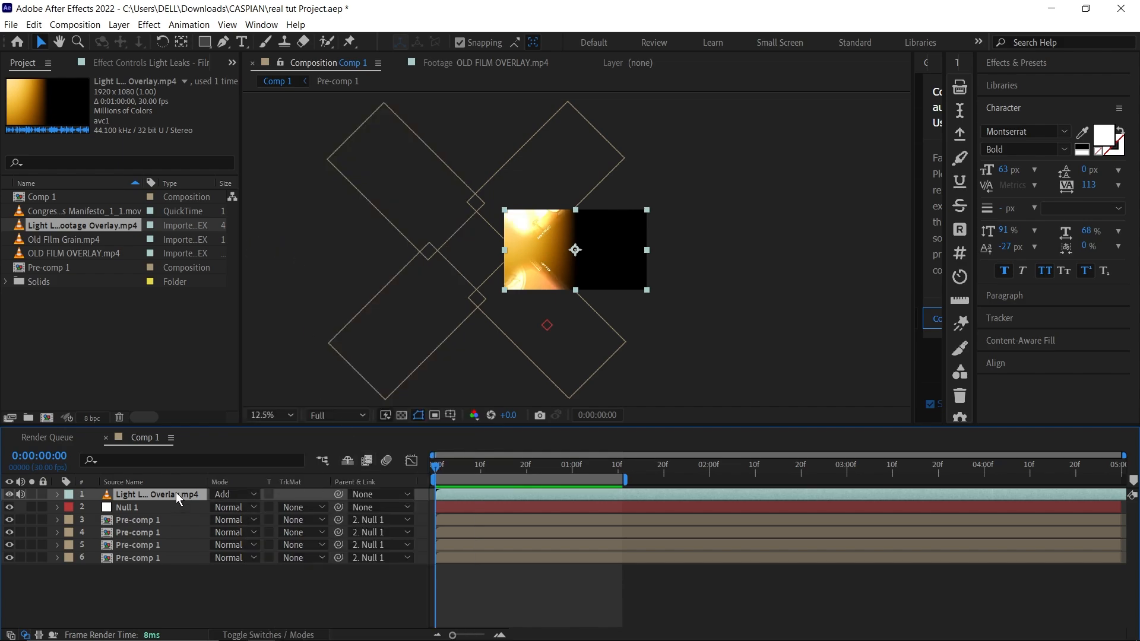
Set the light leaks overlay's opacity to 50% and preview the composition from the start
key("t")
left_click(218, 506)
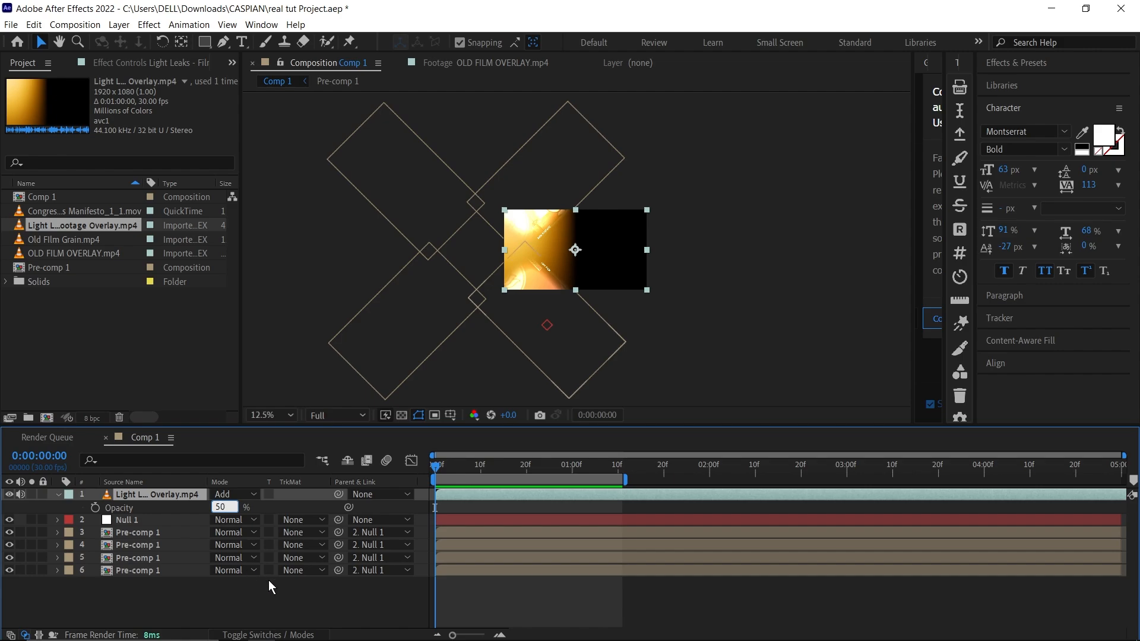
left_click(283, 596)
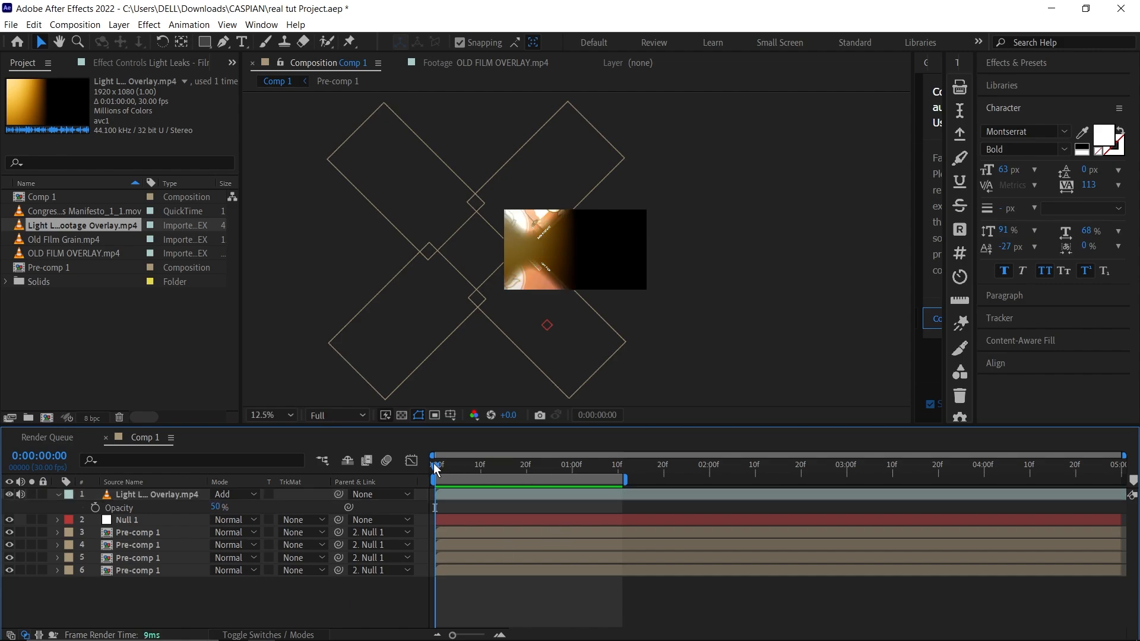
key("space")
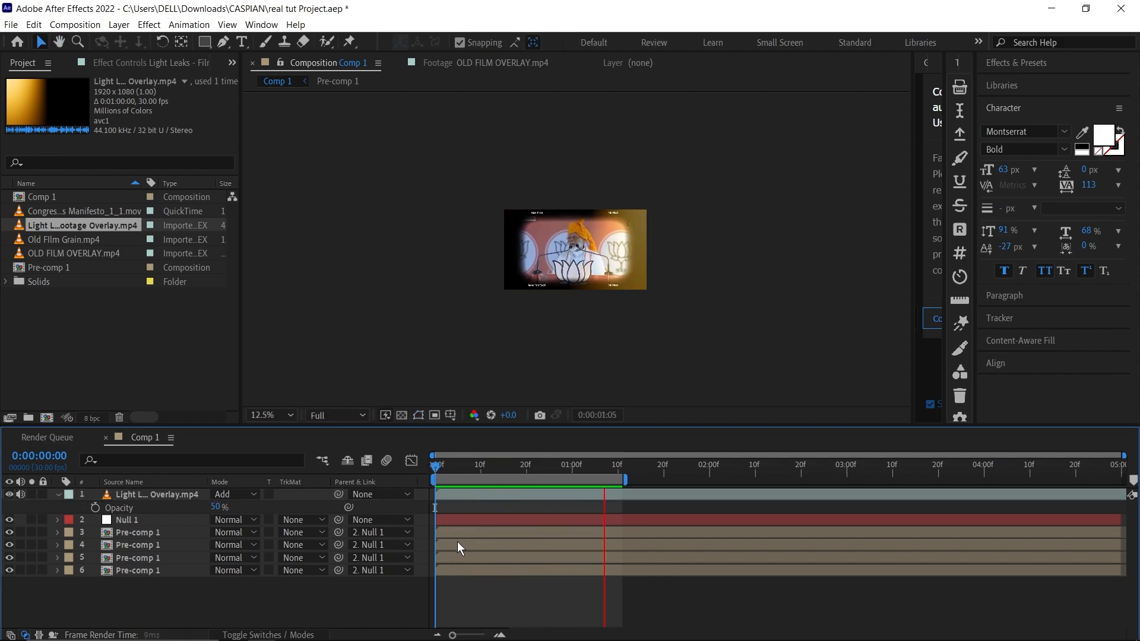
key("space")
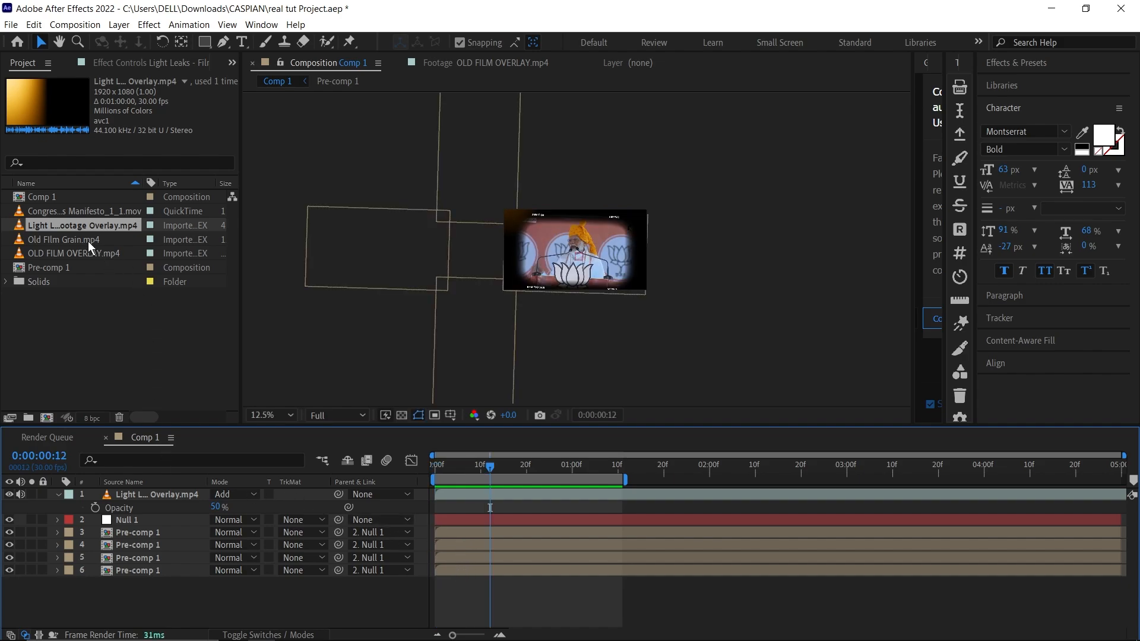
Place Old Film Grain.mp4 as the top layer starting at 0:00 in Screen mode, with the work area extended to about 0:00:02:20
left_click_drag(79, 237, 209, 487)
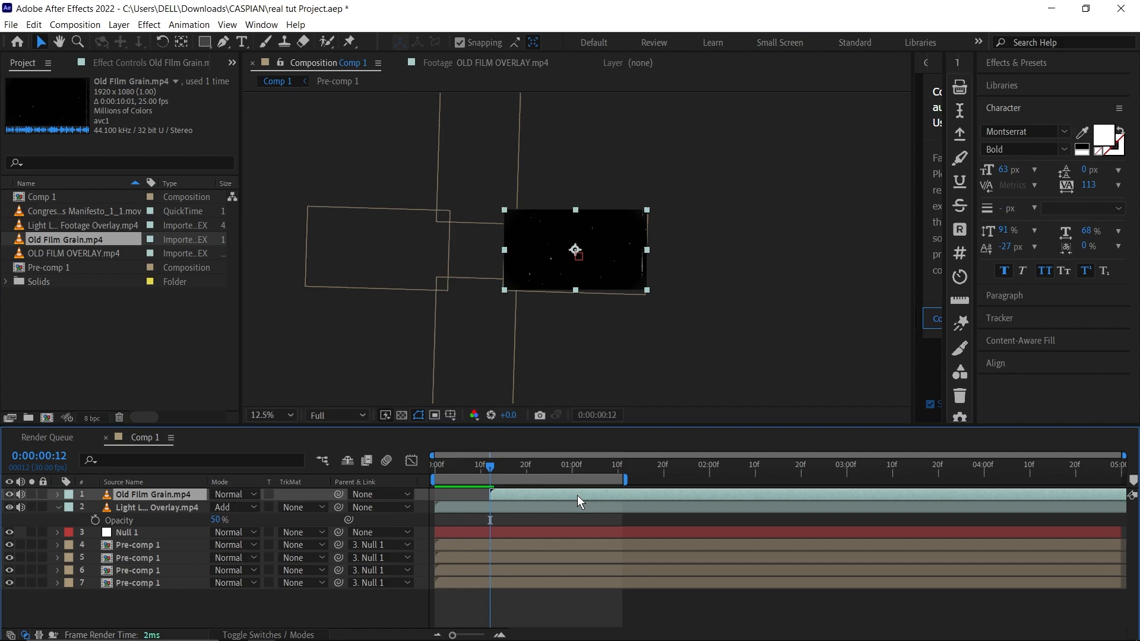
left_click(232, 495)
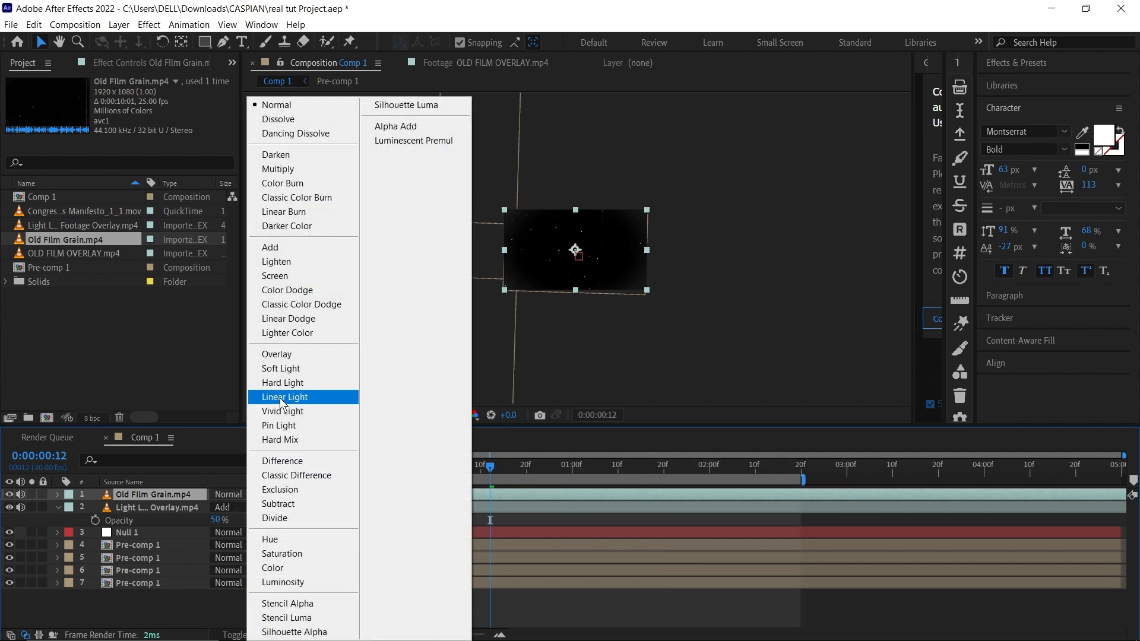
left_click(279, 277)
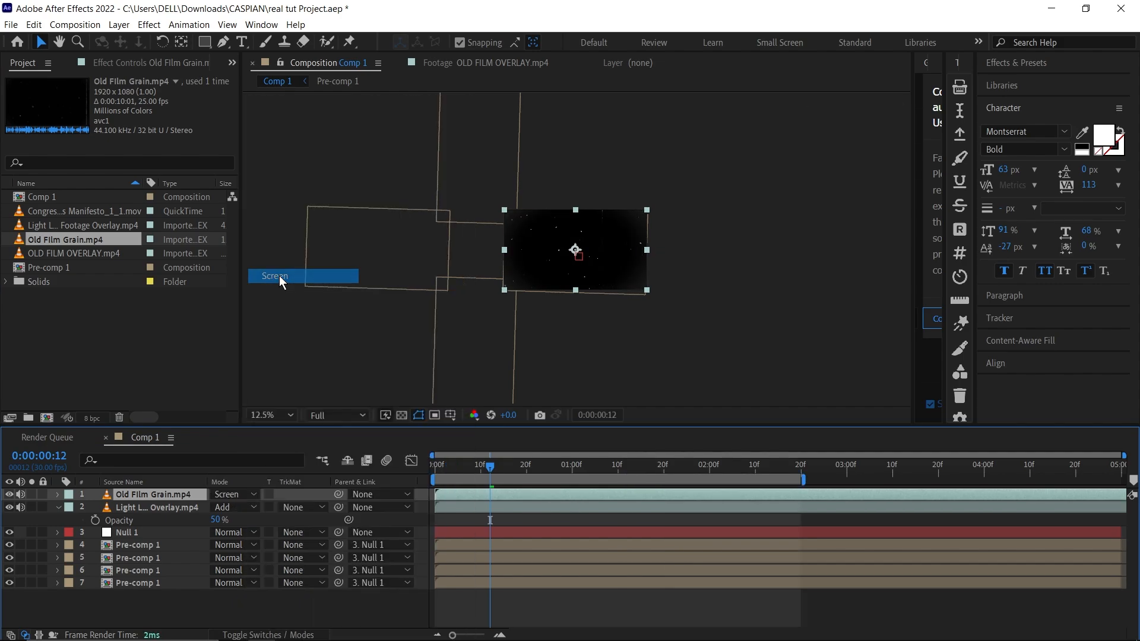
Enable motion blur for the composition and all seven layers, and preview the result from 0:00
left_click(294, 634)
left_click(271, 494)
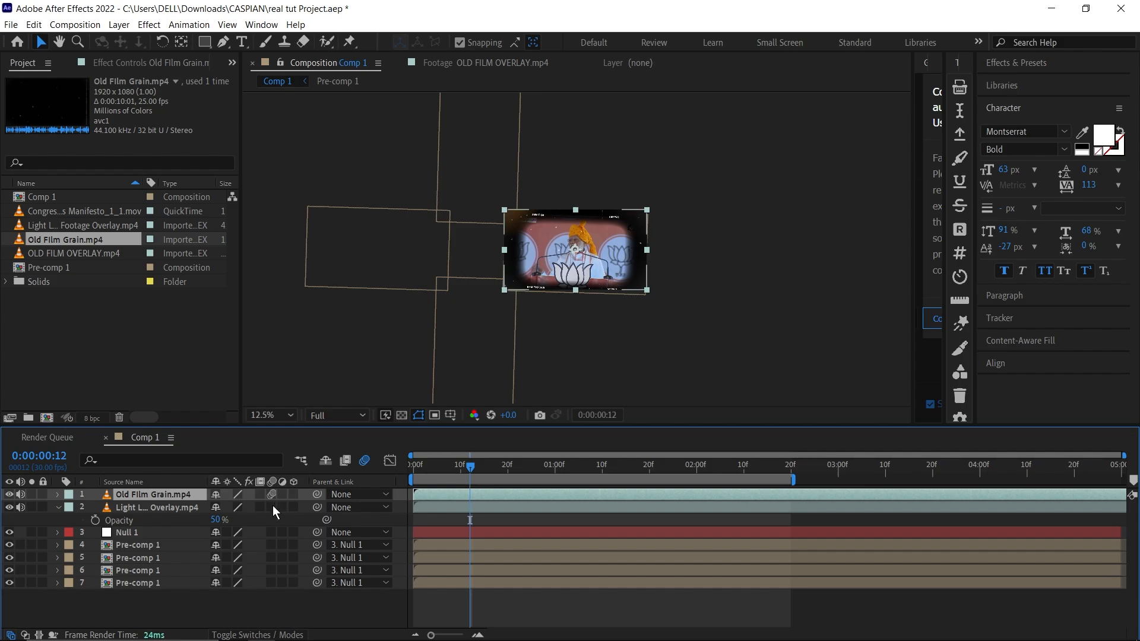
left_click_drag(270, 528, 272, 578)
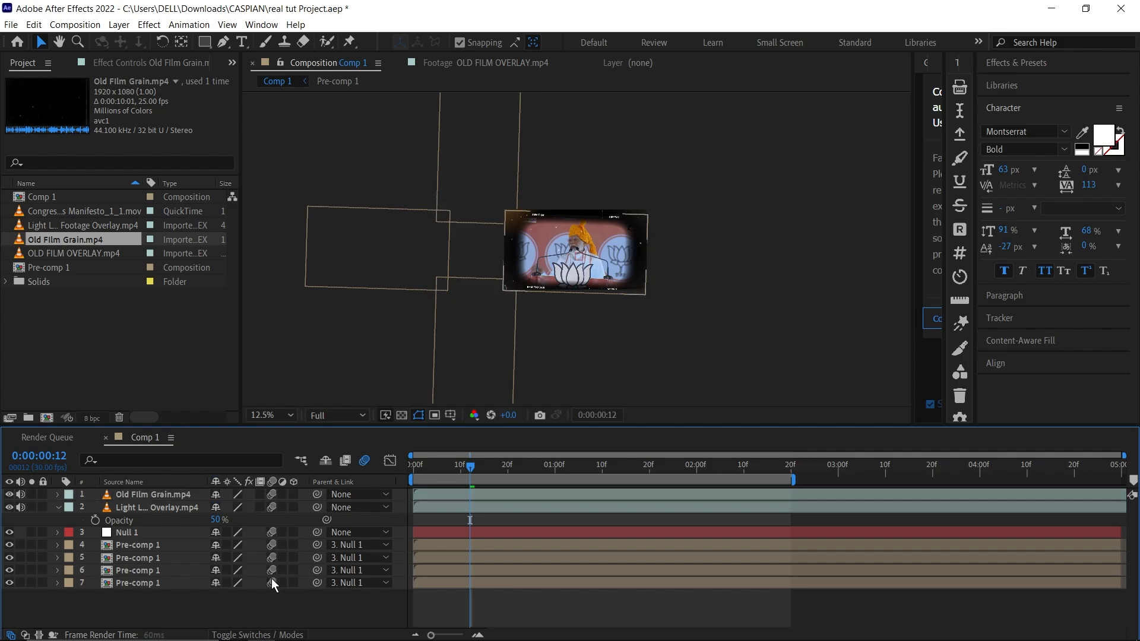
left_click_drag(419, 471, 408, 470)
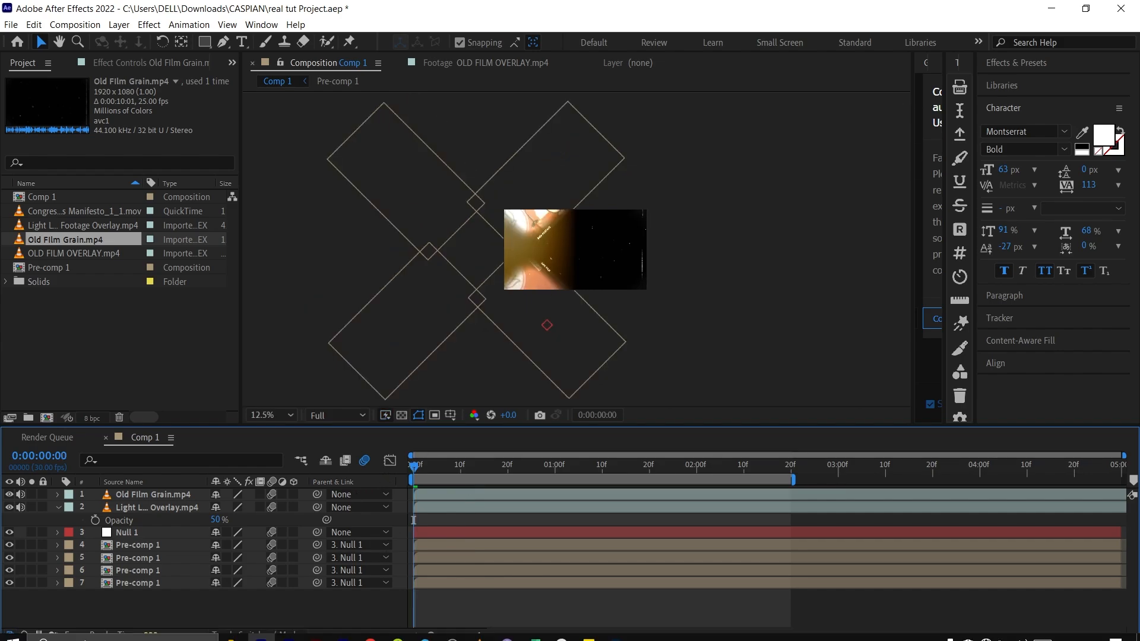
key("space")
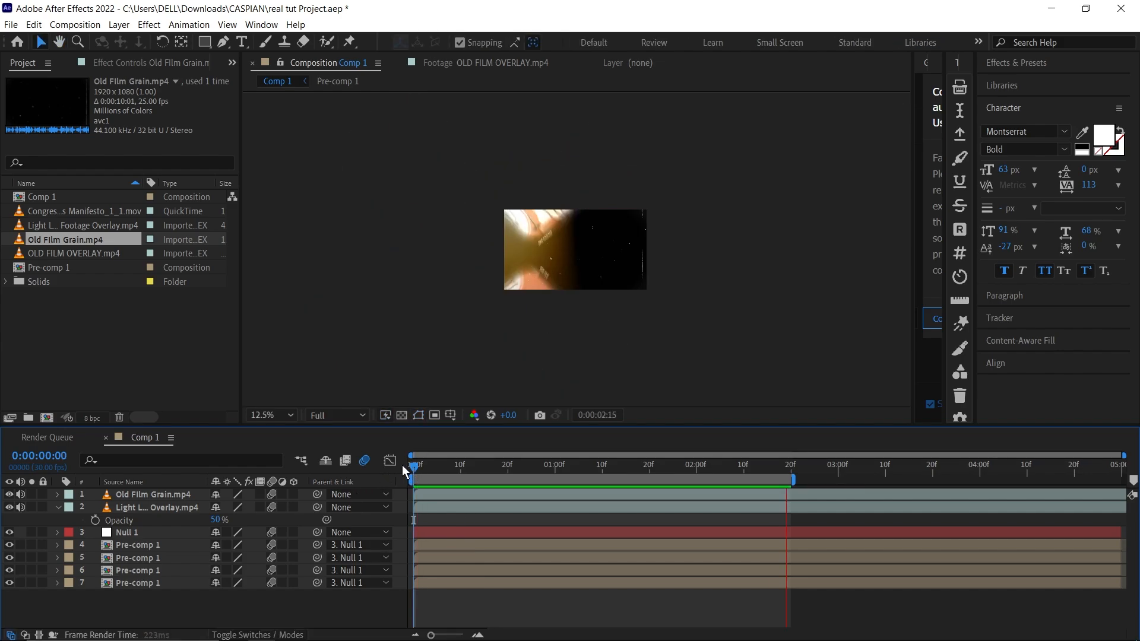